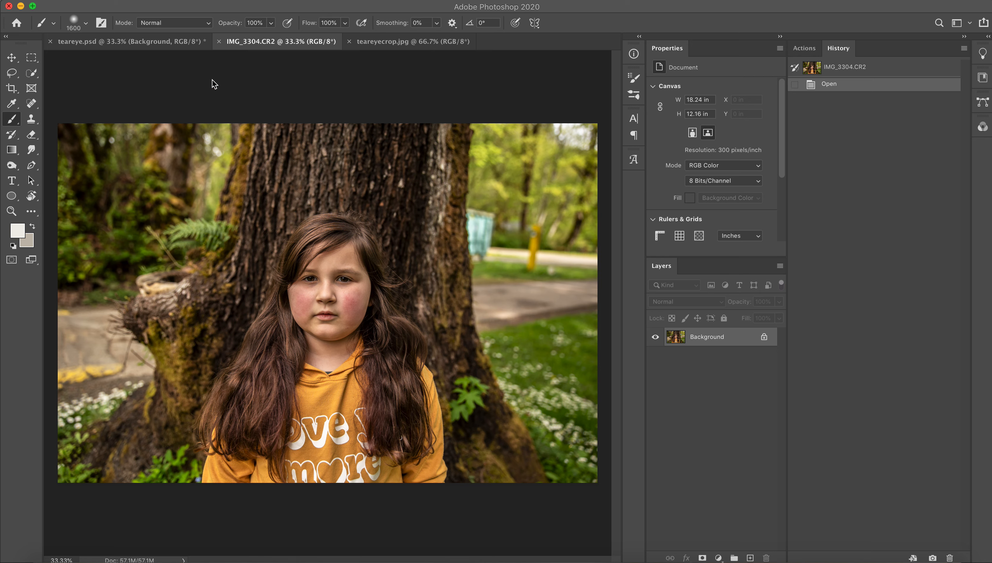
Try covering the upper-right background with a copied rectangle of the upper-left foliage, and delete the copied layer.
left_click(32, 59)
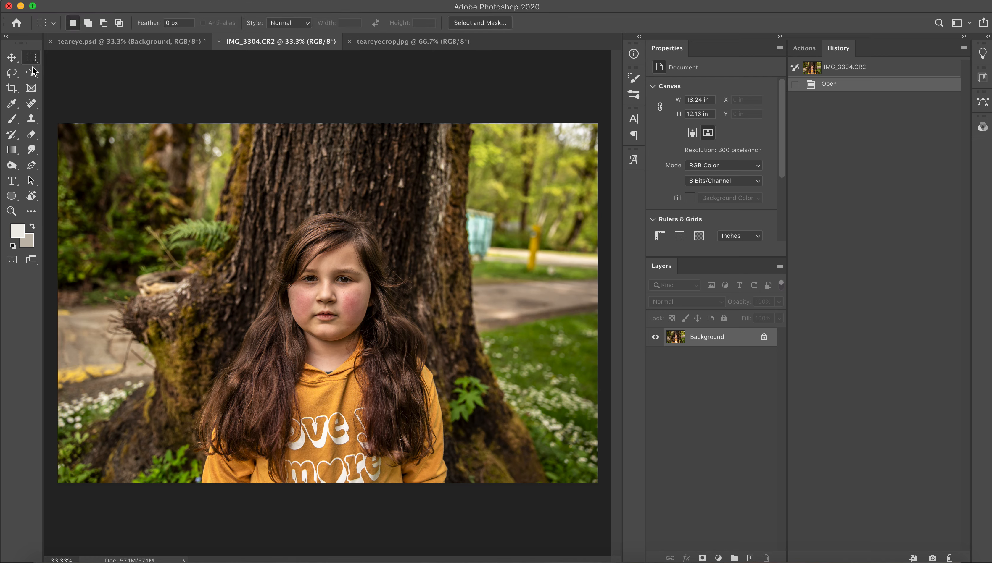
left_click_drag(57, 122, 252, 284)
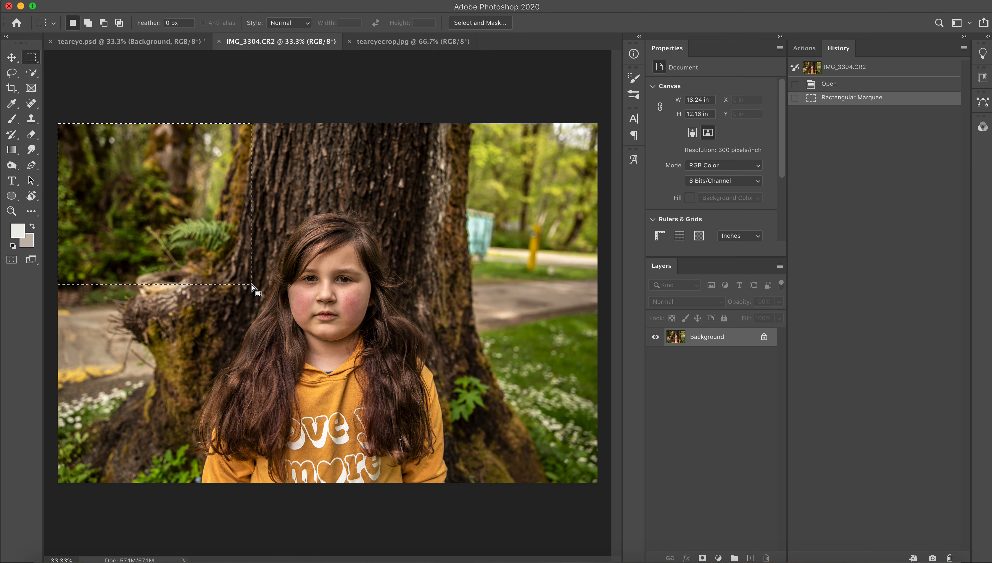
key("super+c")
key("super+v")
key("v")
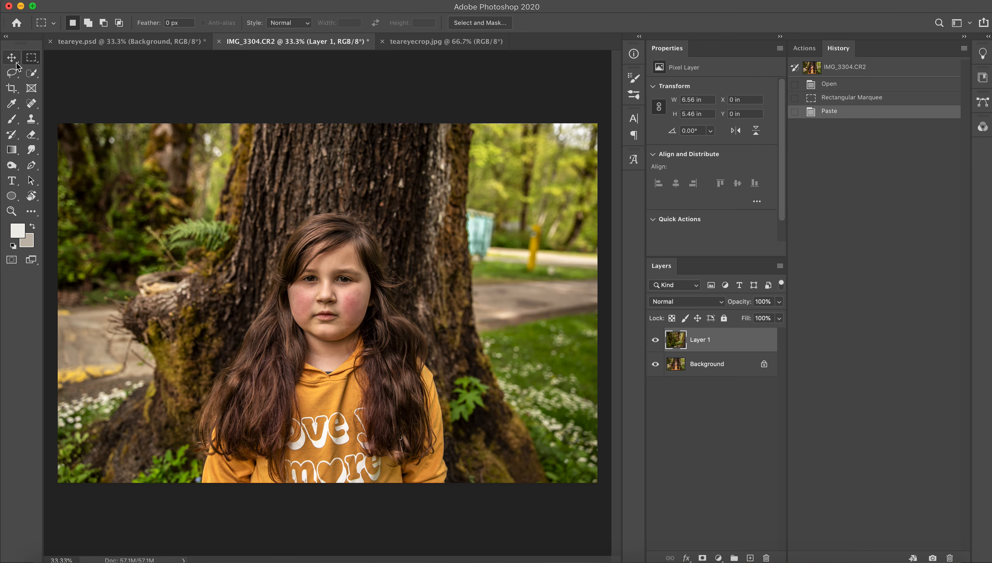
left_click_drag(162, 175, 562, 181)
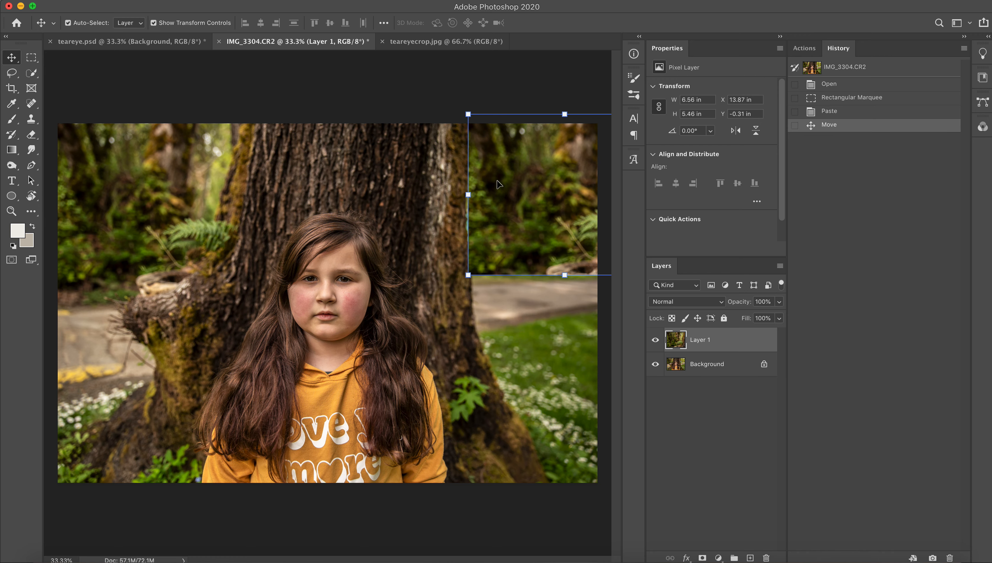
key("Delete")
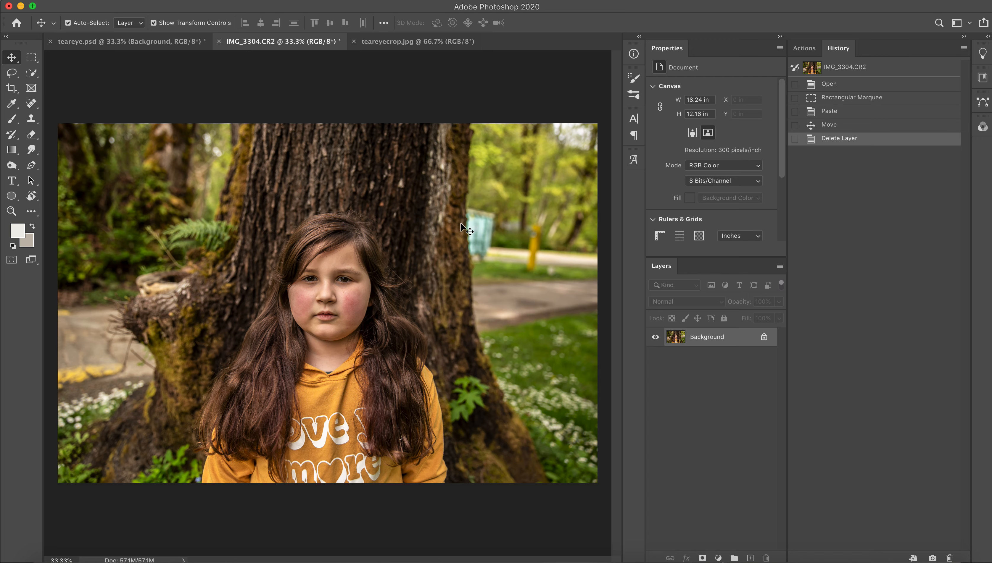
Select a rectangle around the eye on the hair-covered side of the face and paste a copy of it onto a new layer.
key("z")
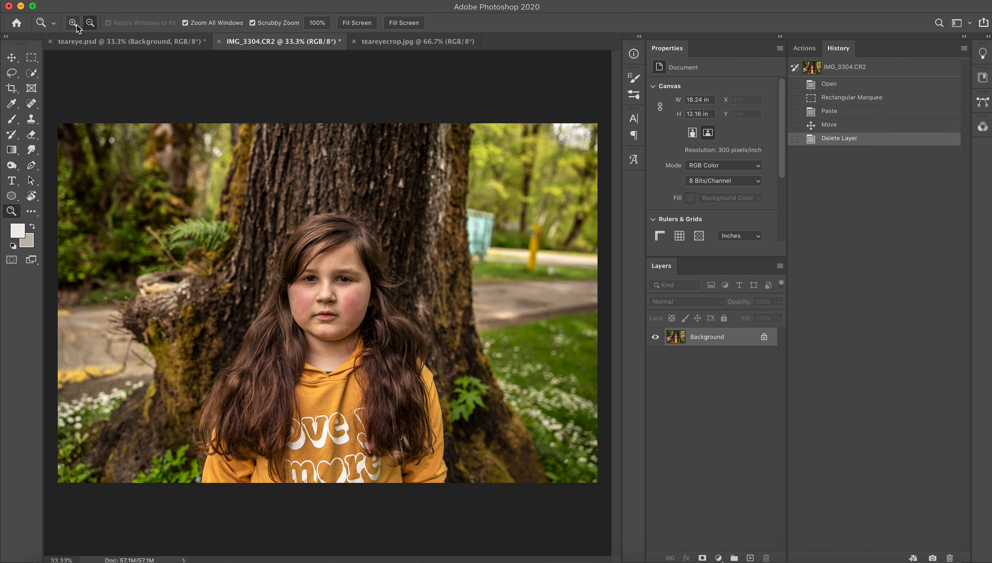
left_click(248, 311)
left_click(392, 320)
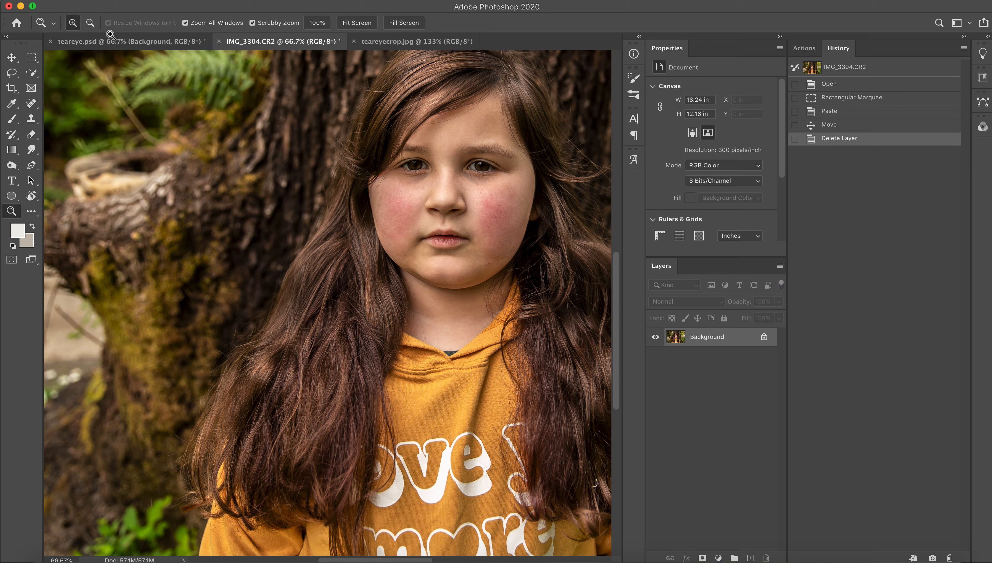
left_click(34, 61)
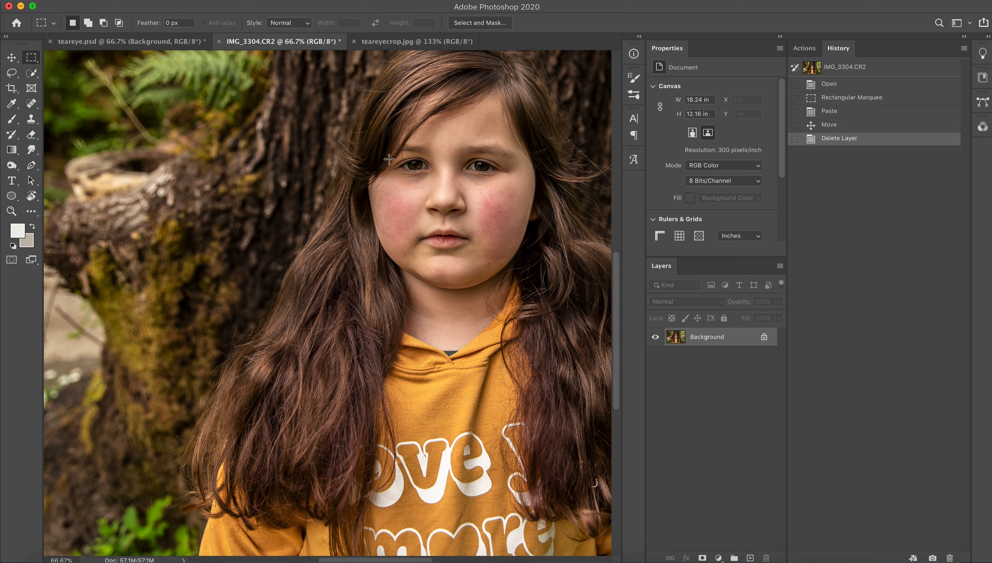
left_click_drag(390, 155, 436, 175)
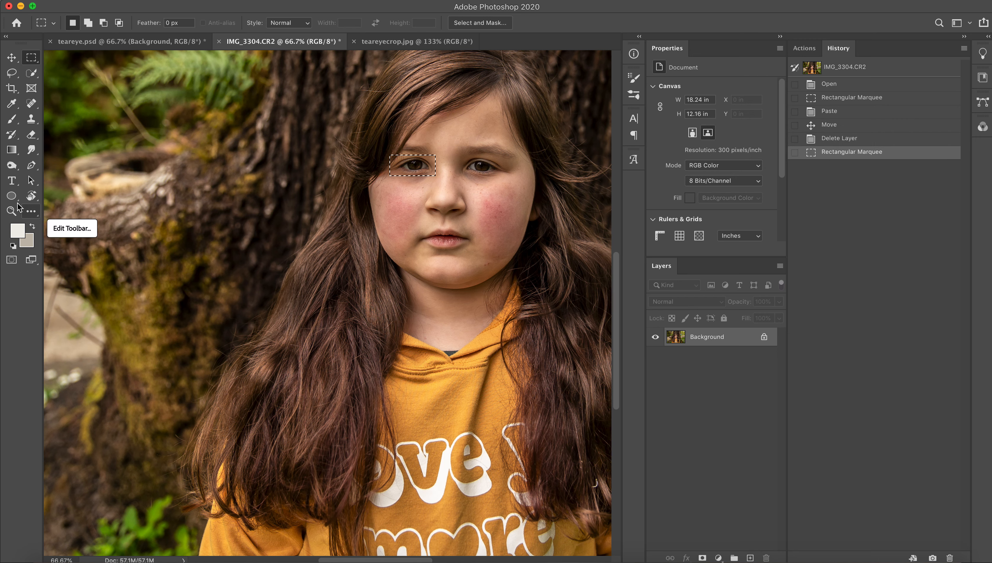
key("super+v")
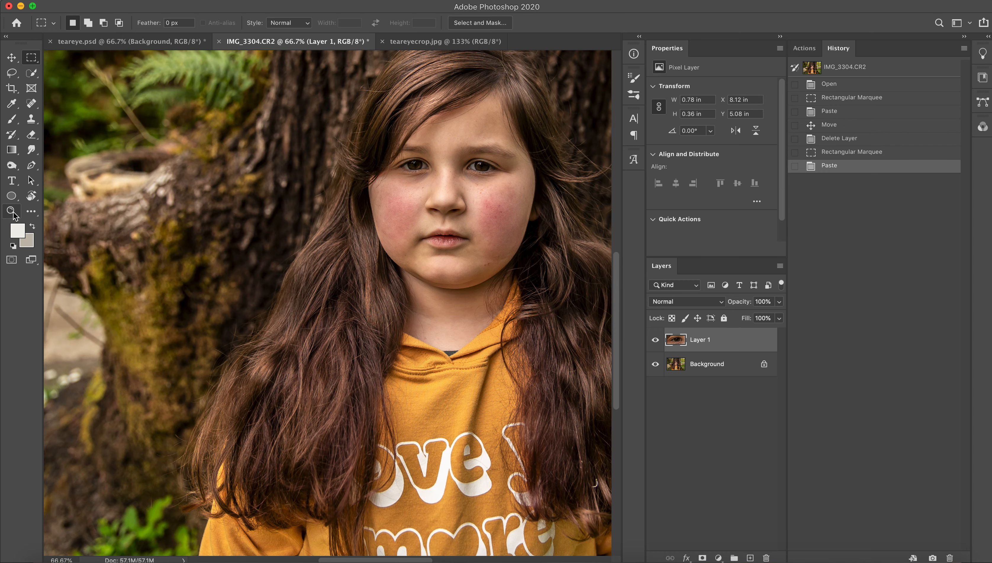
Enlarge the copied eye to about 107.46% width and 117.77% height.
left_click(12, 211)
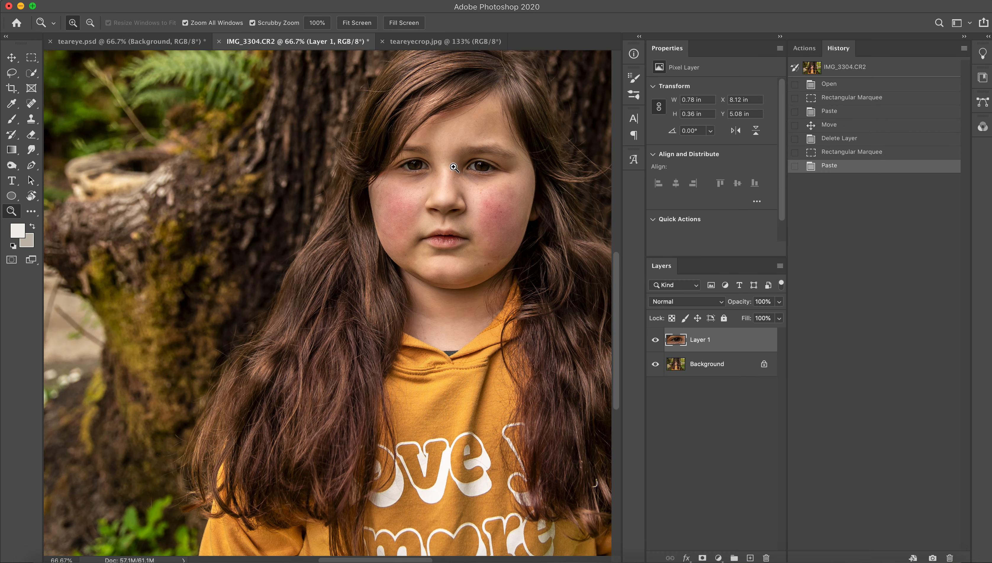
left_click(446, 154)
left_click(447, 153)
left_click(436, 154)
left_click(11, 58)
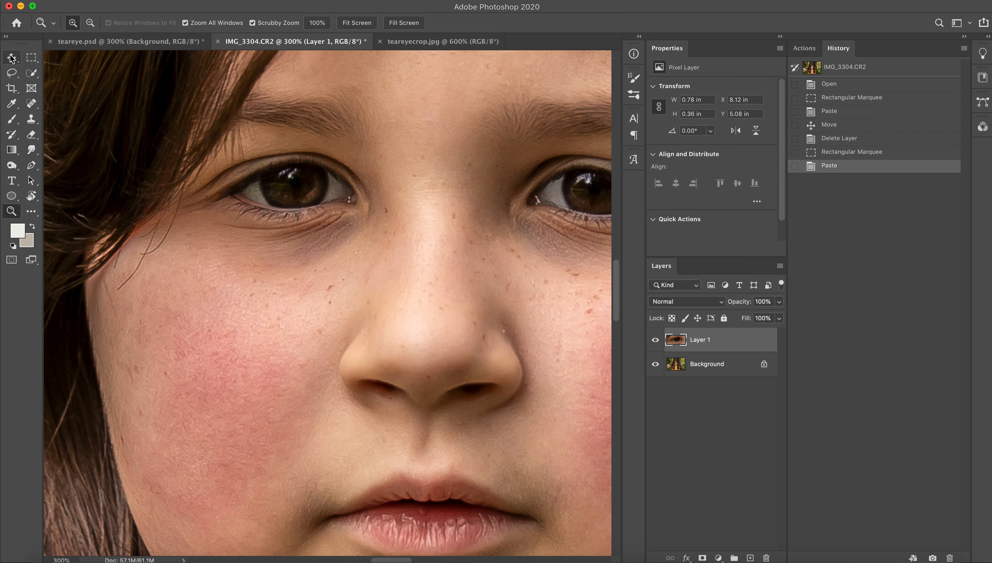
left_click(180, 235)
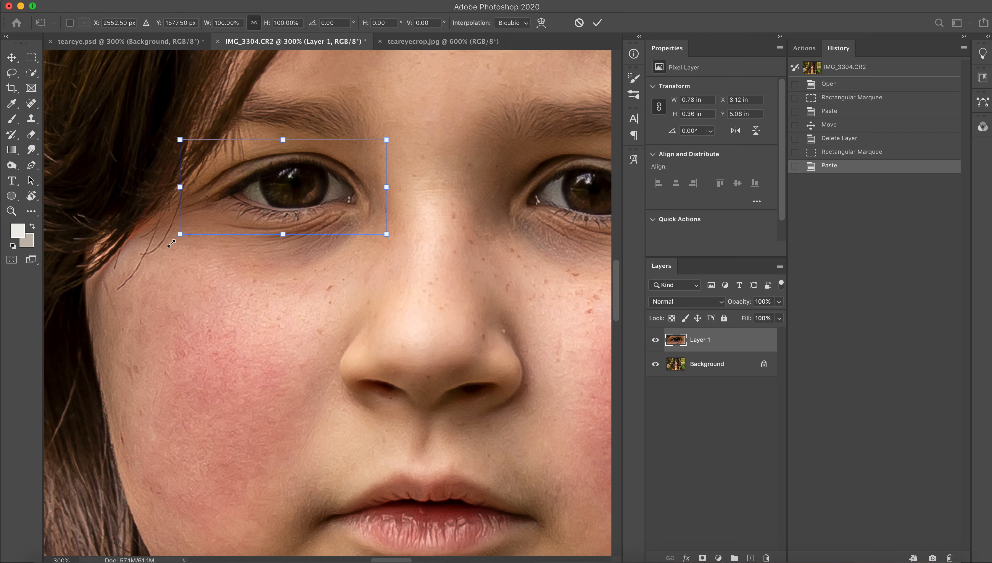
left_click_drag(180, 234, 165, 242)
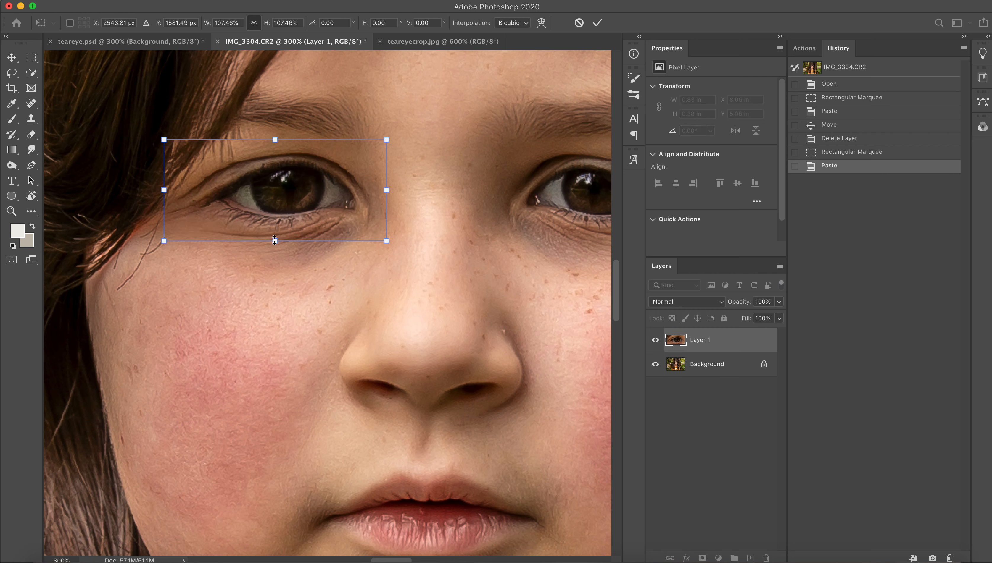
left_click_drag(274, 240, 275, 250)
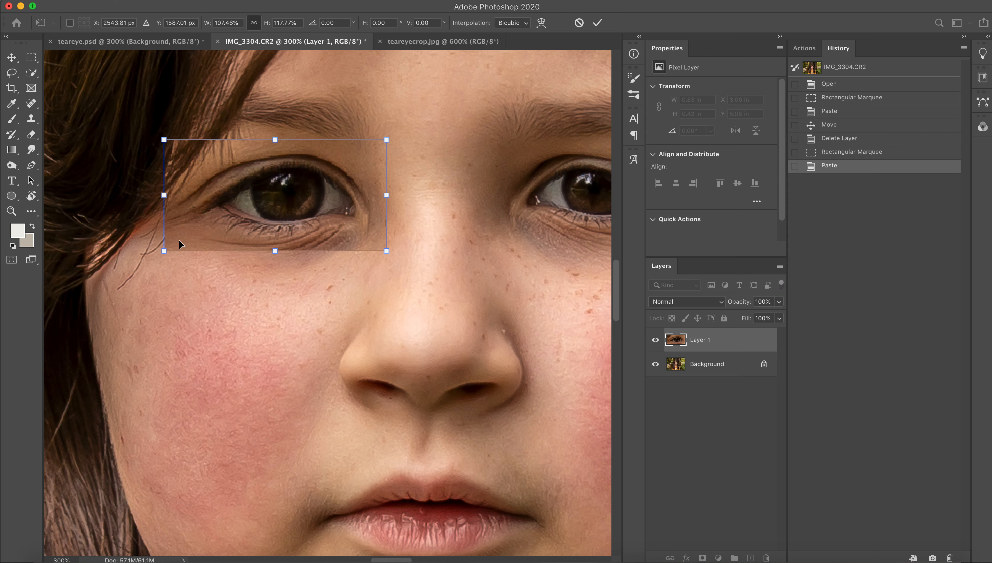
key("Return")
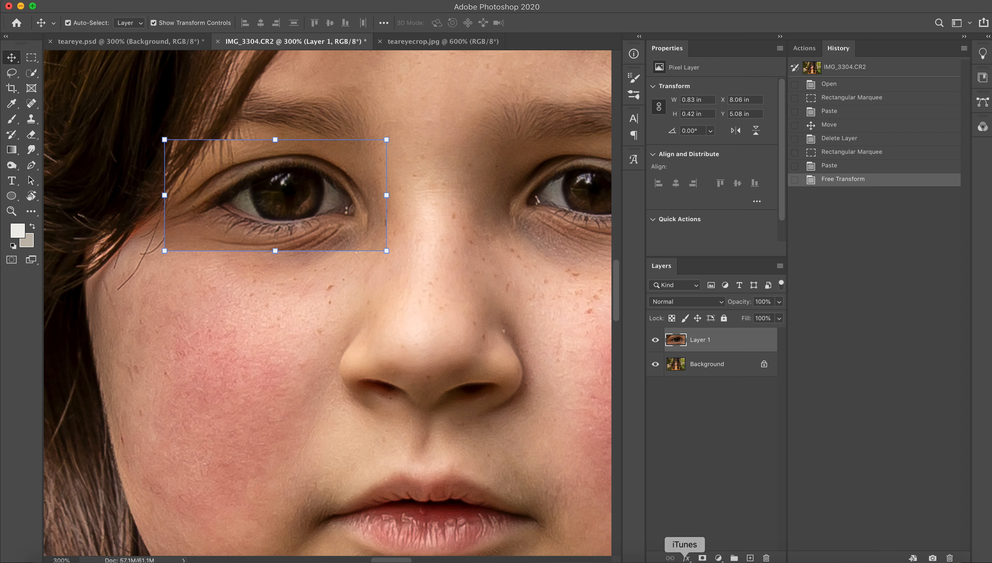
Add a layer mask to the enlarged eye layer and paint its upper edge black with a size 20 brush.
left_click(703, 559)
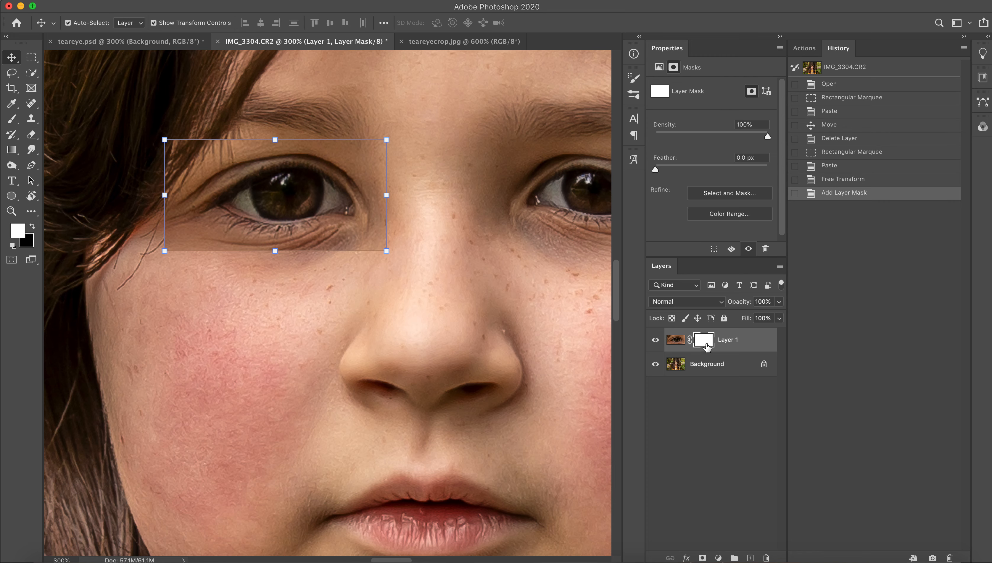
left_click(11, 119)
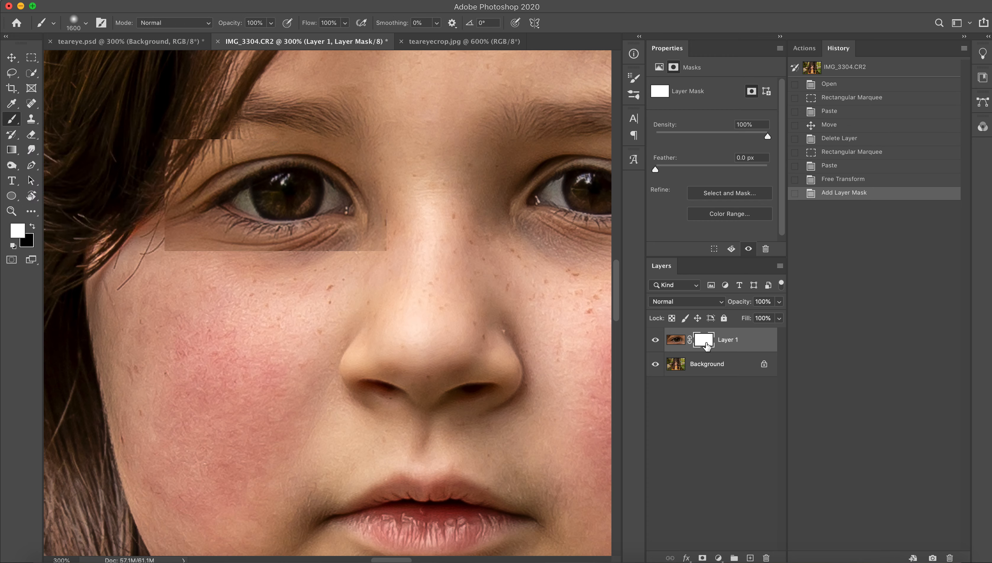
left_click(33, 226)
key("bracketleft")
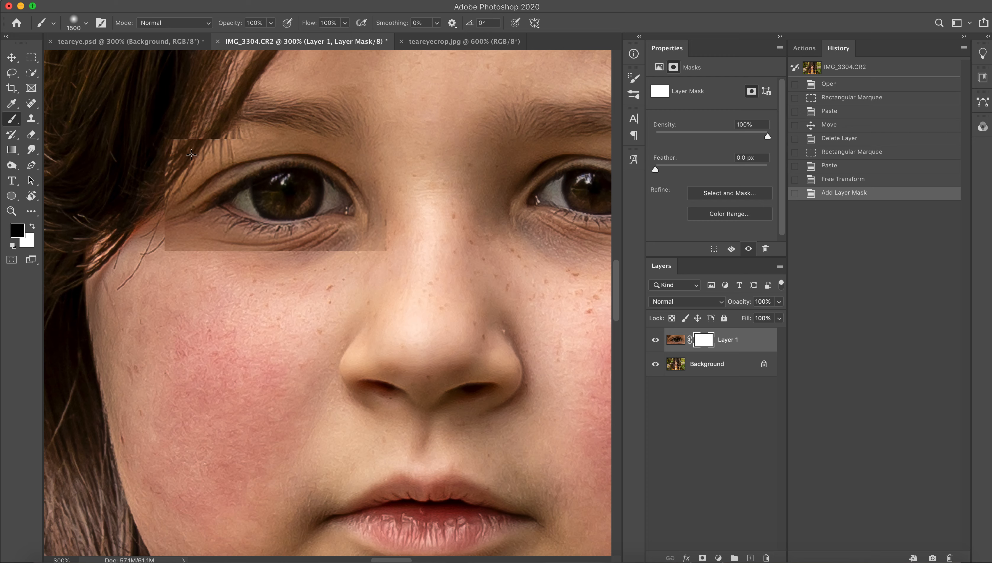
key("bracketleft")
key("bracketleft")
key("bracketleft")
key("bracketleft")
key("bracketleft")
key("bracketleft")
key("bracketleft")
key("bracketleft")
key("bracketleft")
key("bracketleft")
key("bracketleft")
key("bracketleft")
key("bracketleft")
key("bracketleft")
key("bracketleft")
key("bracketleft")
key("bracketleft")
key("bracketleft")
key("bracketleft")
key("bracketleft")
key("bracketleft")
key("bracketleft")
key("bracketleft")
key("bracketleft")
key("bracketleft")
left_click_drag(194, 146, 231, 142)
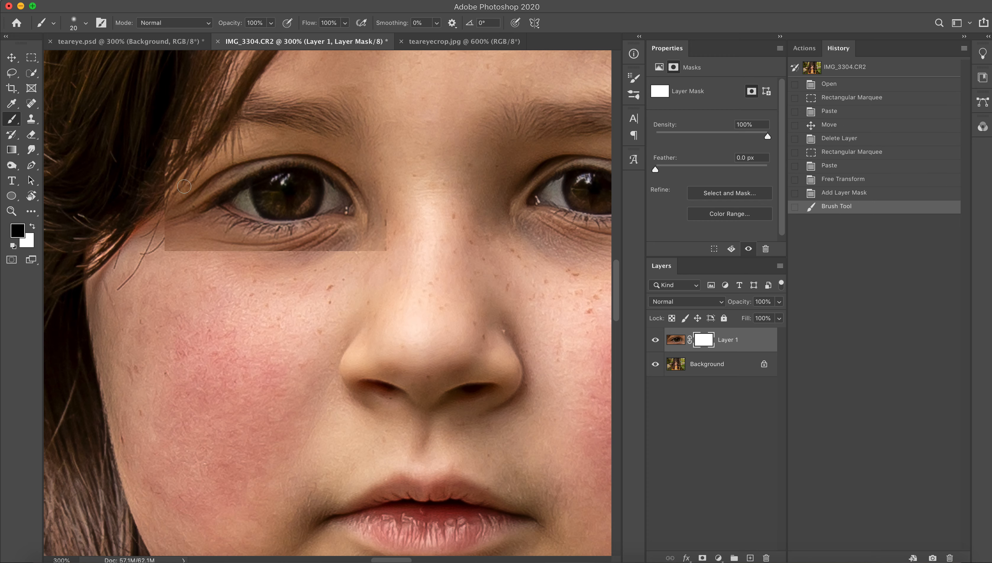
Paint black on the mask around the eye to hide the remaining side and lower edges of the copied rectangle.
mouse_move(172, 189)
left_mouse_down()
mouse_move(193, 157)
mouse_move(190, 138)
mouse_move(175, 136)
mouse_move(172, 241)
mouse_move(159, 224)
mouse_move(184, 252)
mouse_move(191, 232)
mouse_move(181, 232)
mouse_move(202, 237)
mouse_move(207, 255)
mouse_move(290, 271)
mouse_move(279, 260)
mouse_move(395, 238)
mouse_move(383, 179)
mouse_move(388, 231)
mouse_move(356, 156)
mouse_move(380, 172)
left_mouse_up()
key("bracketright")
key("bracketright")
key("bracketright")
key("bracketleft")
key("bracketleft")
key("bracketleft")
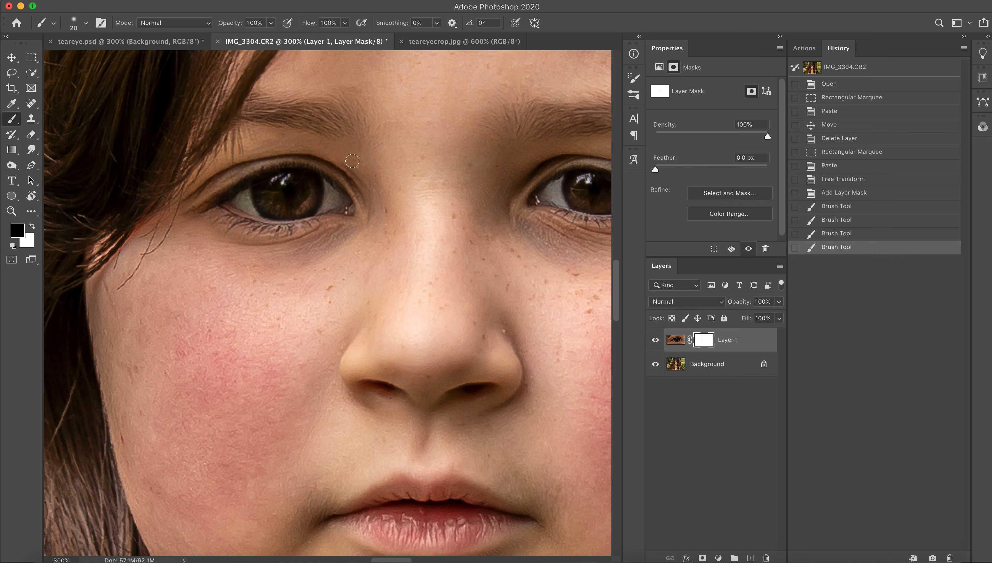
Restore a small area at the eye's inner corner with white on the mask, and paint the area below it black.
key("x")
mouse_move(359, 175)
left_mouse_down()
mouse_move(347, 159)
mouse_move(363, 176)
left_mouse_up()
key("x")
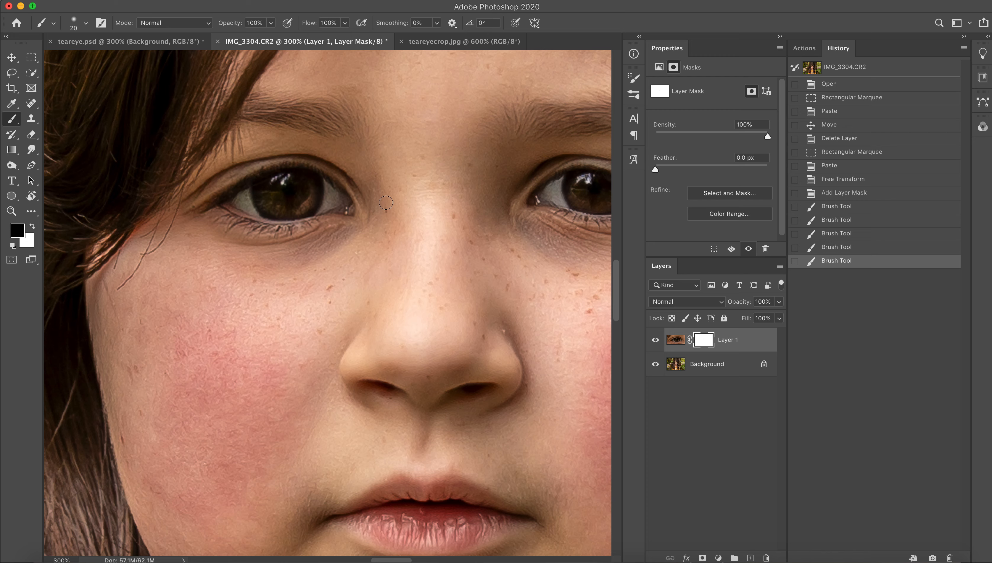
mouse_move(359, 234)
left_mouse_down()
mouse_move(369, 232)
mouse_move(338, 246)
left_mouse_up()
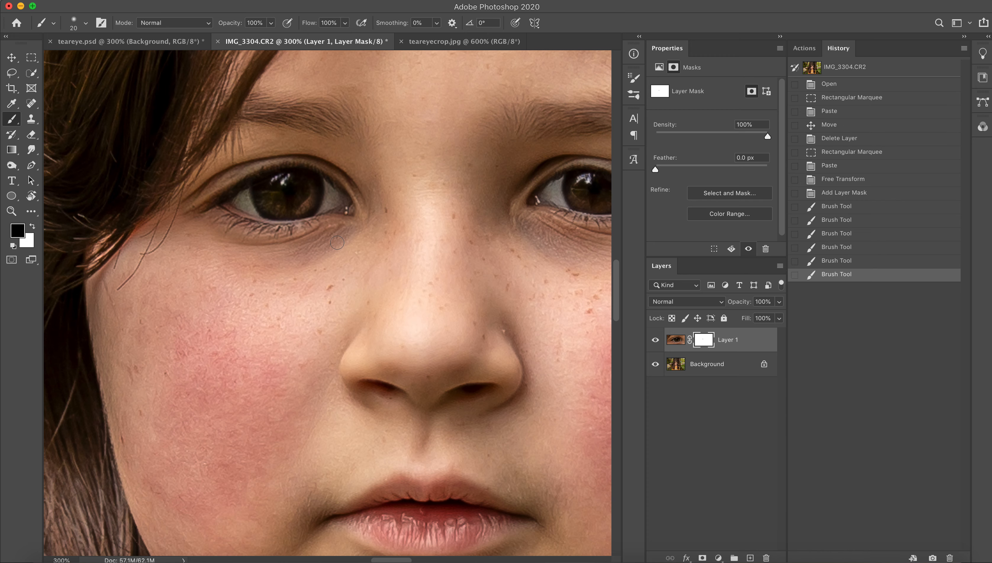
Compare the portrait with and without the enlarged eye layer.
left_click(11, 212)
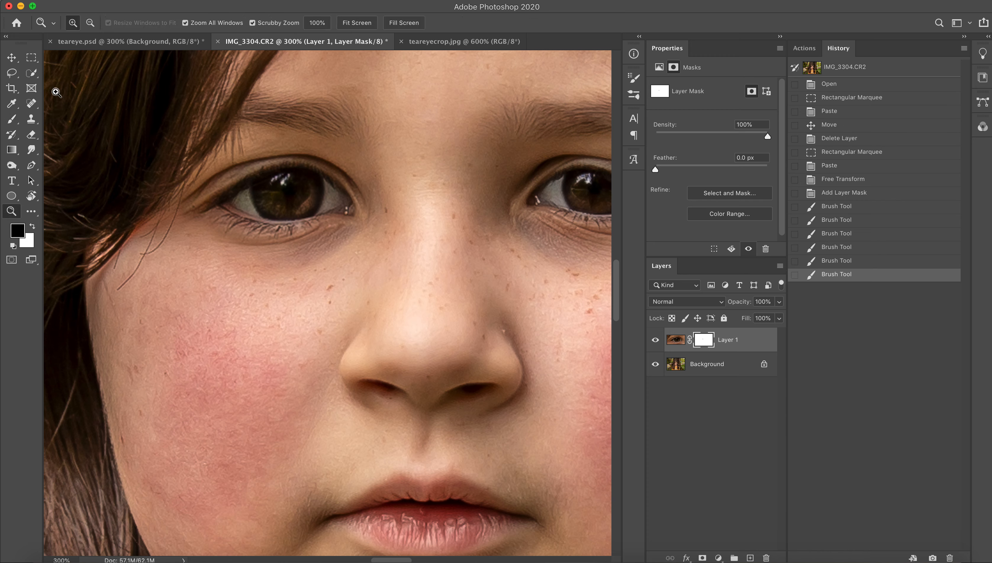
left_click(90, 22)
left_click(148, 167)
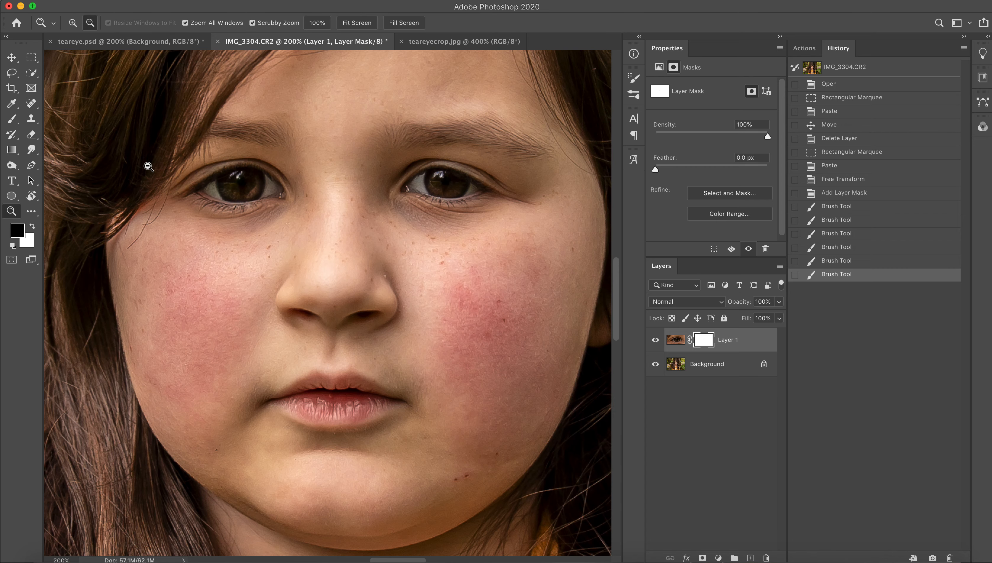
left_click(148, 167)
left_click(148, 166)
left_click(148, 166)
scroll(148, 167, "left", 10)
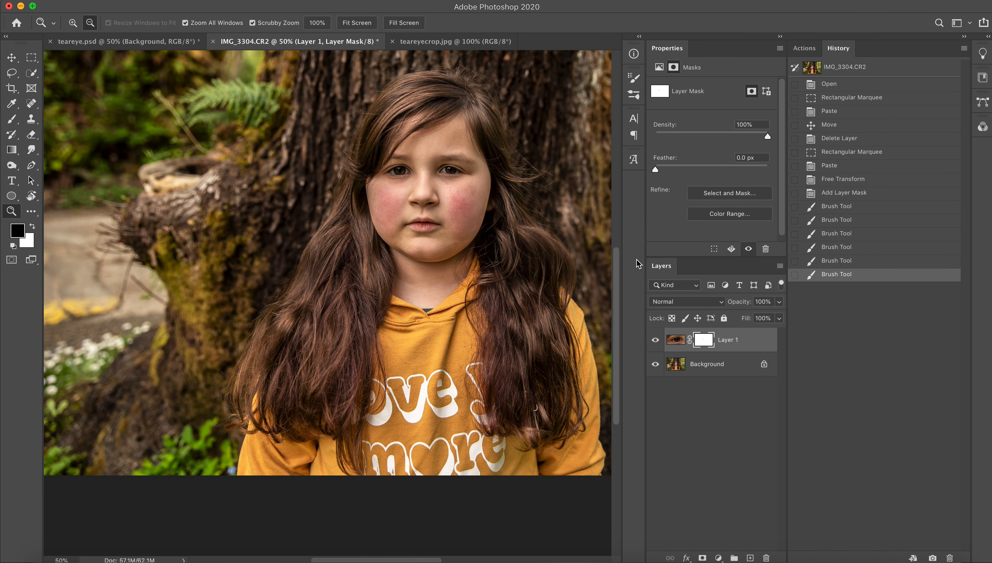
left_click(655, 340)
left_click(655, 341)
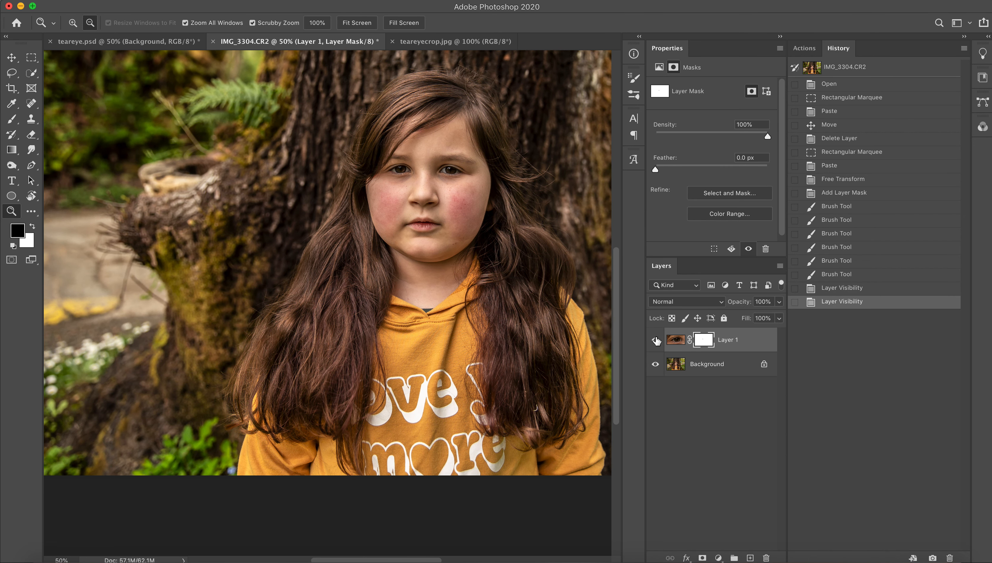
left_click(655, 340)
left_click(655, 340)
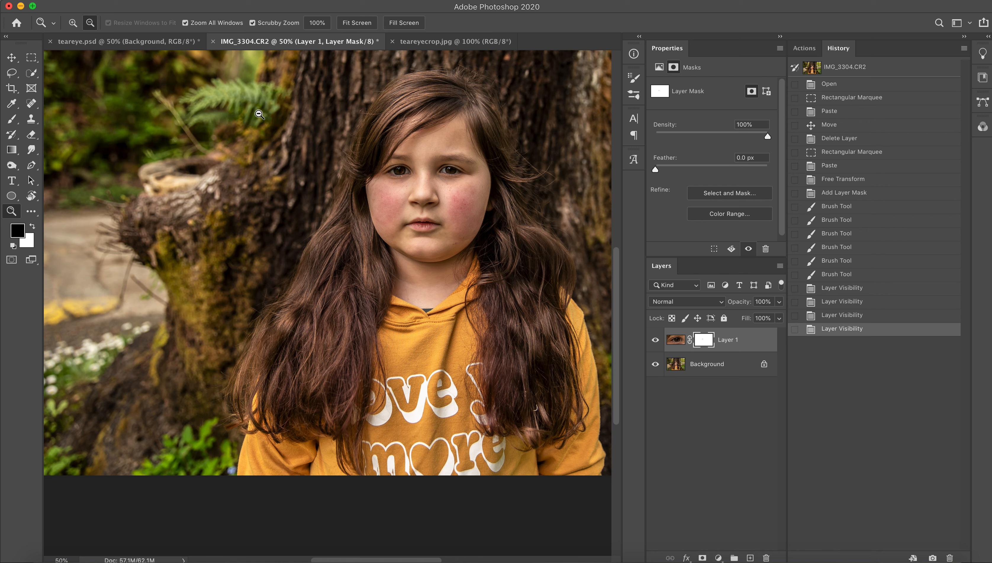
Apply a crop at the full image bounds with the original ratio.
left_click(16, 93)
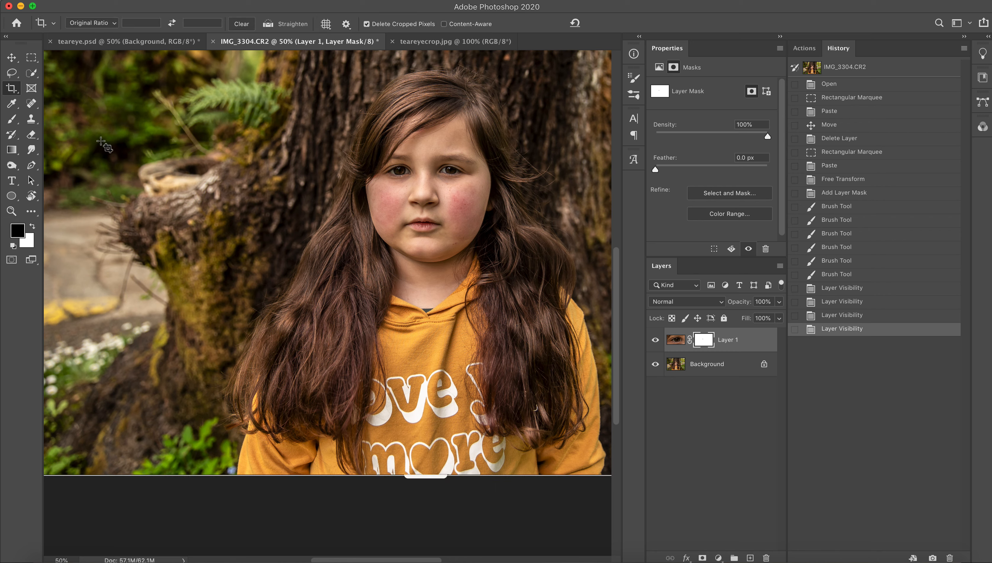
scroll(222, 211, "up", 3)
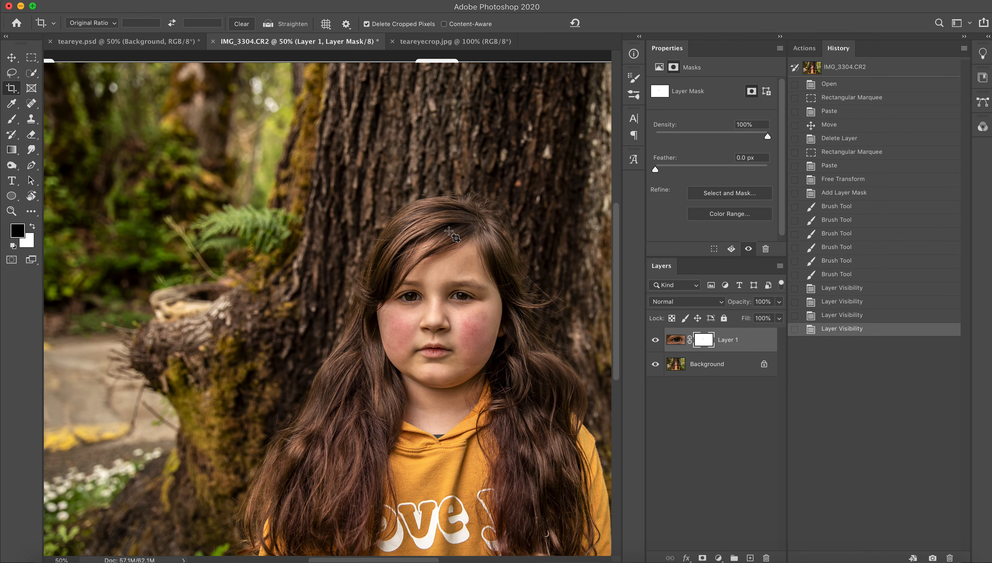
scroll(452, 236, "right", 10)
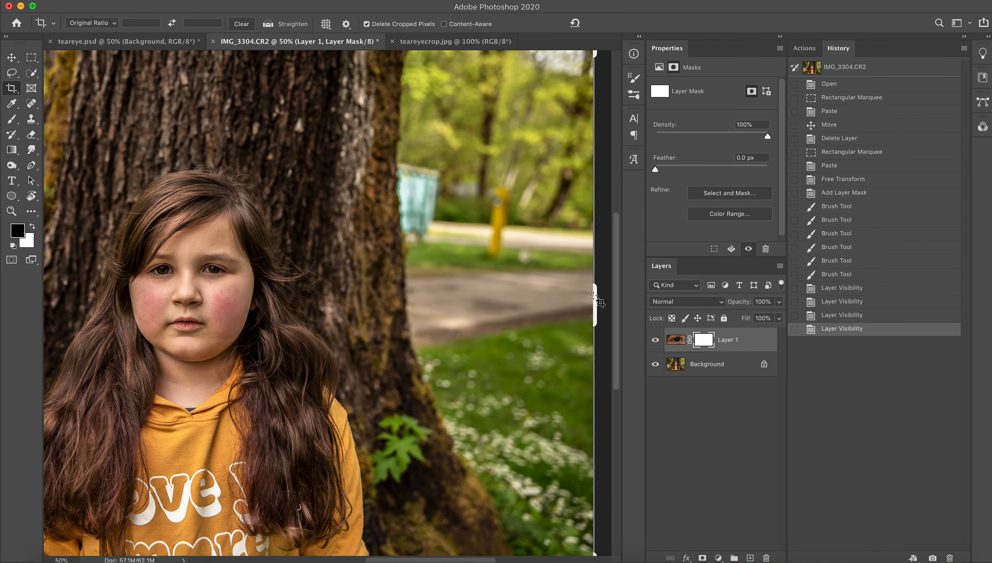
key("Return")
Crop the photo to the original ratio in vertical orientation, cutting through the middle of the face and keeping the tree and fern side.
left_click(11, 211)
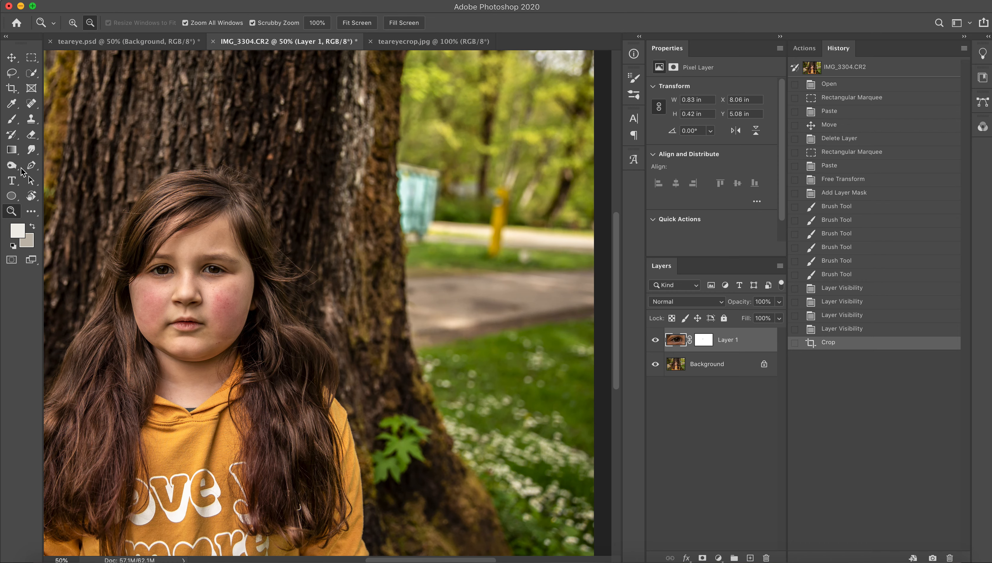
left_click(114, 199)
scroll(114, 199, "down", 5)
scroll(114, 199, "left", 4)
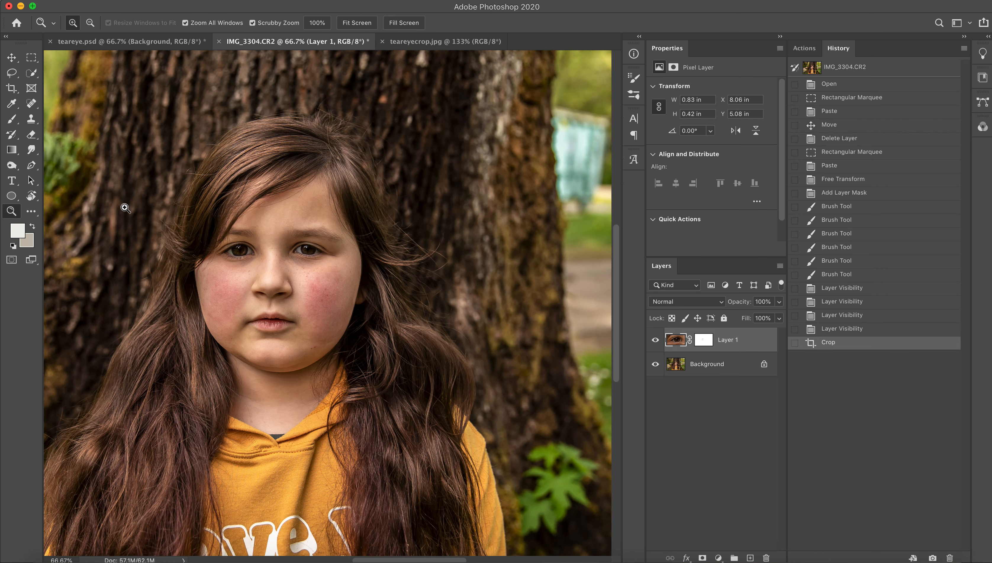
key("c")
scroll(205, 197, "right", 4)
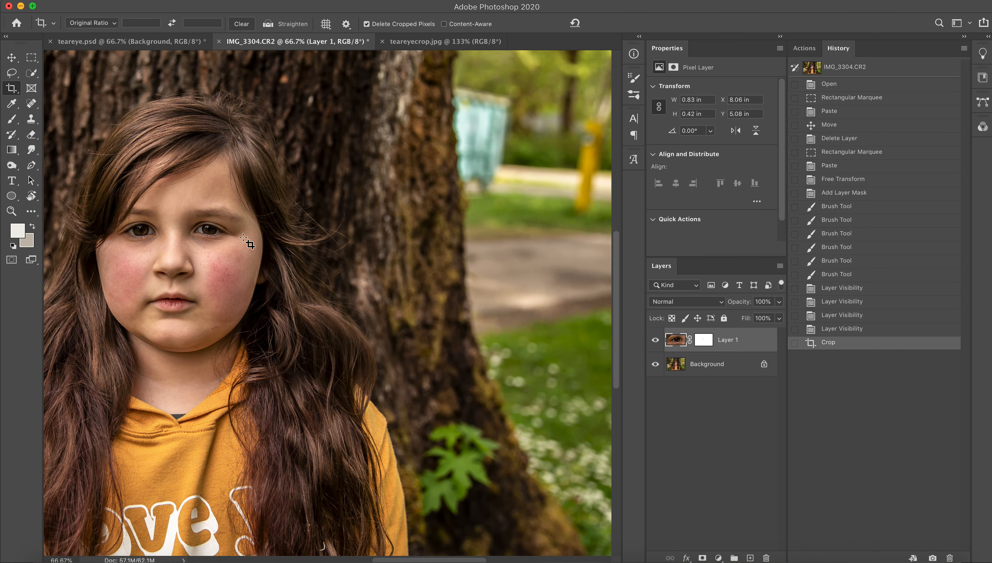
scroll(558, 303, "down", 4)
scroll(558, 303, "right", 4)
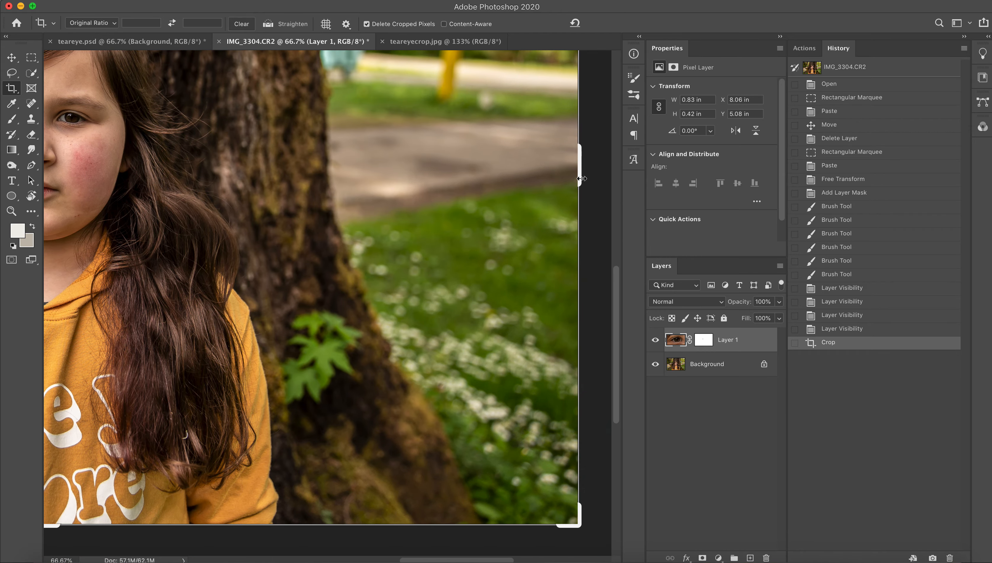
left_click_drag(578, 177, 310, 190)
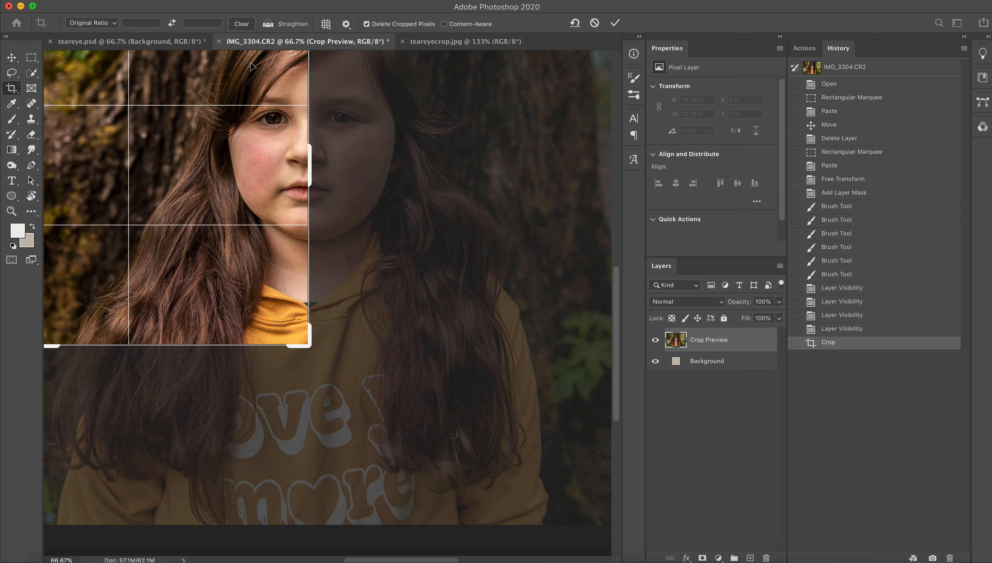
left_click(172, 23)
left_click_drag(153, 209, 114, 210)
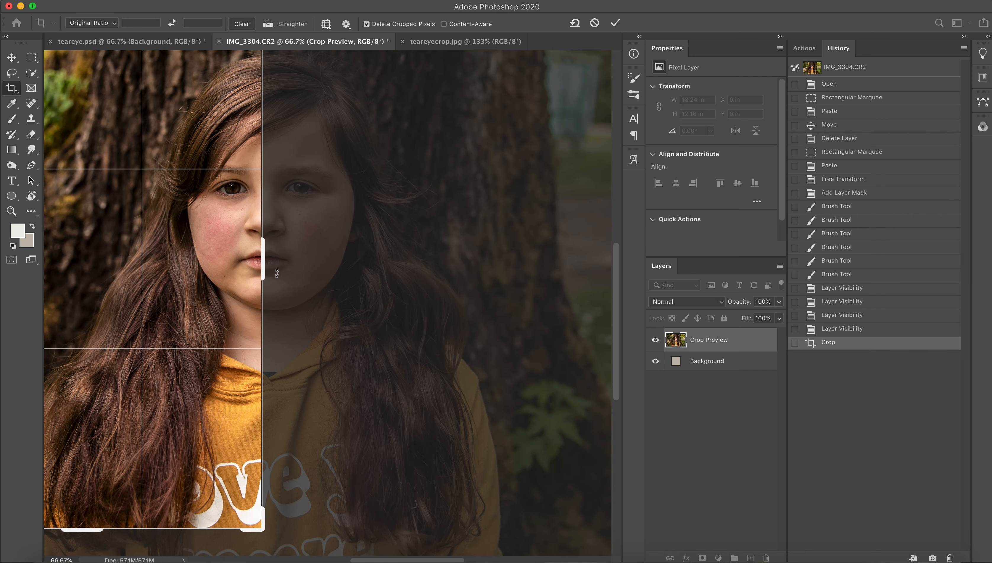
key("Return")
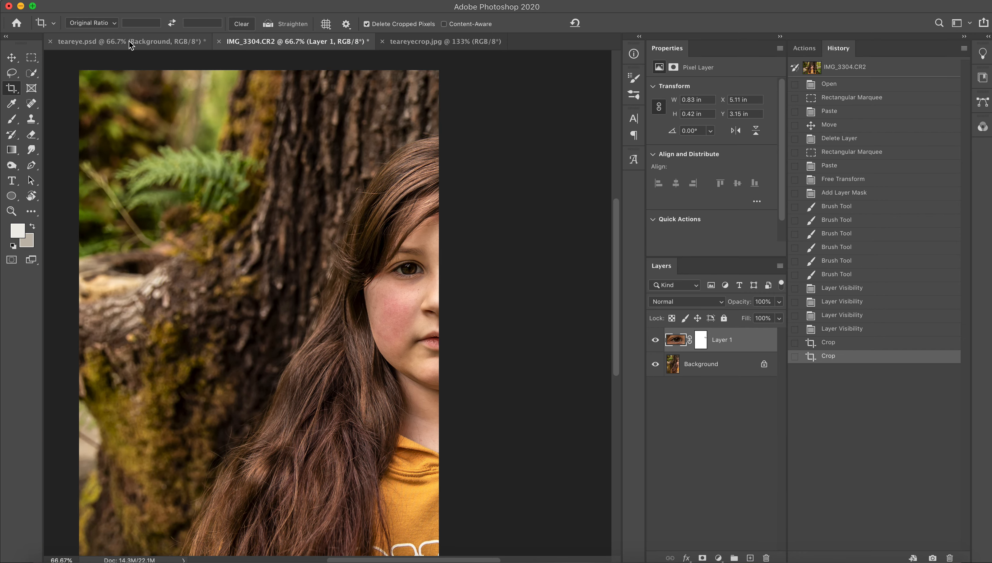
Switch to the teareye.psd document and examine the girl's eye up close at 200%.
left_click(128, 40)
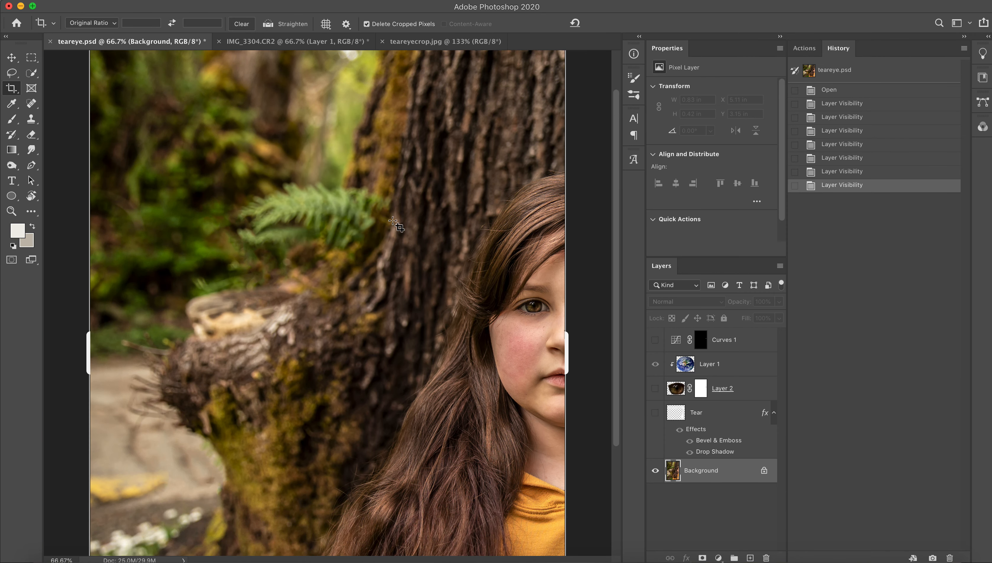
scroll(464, 252, "down", 5)
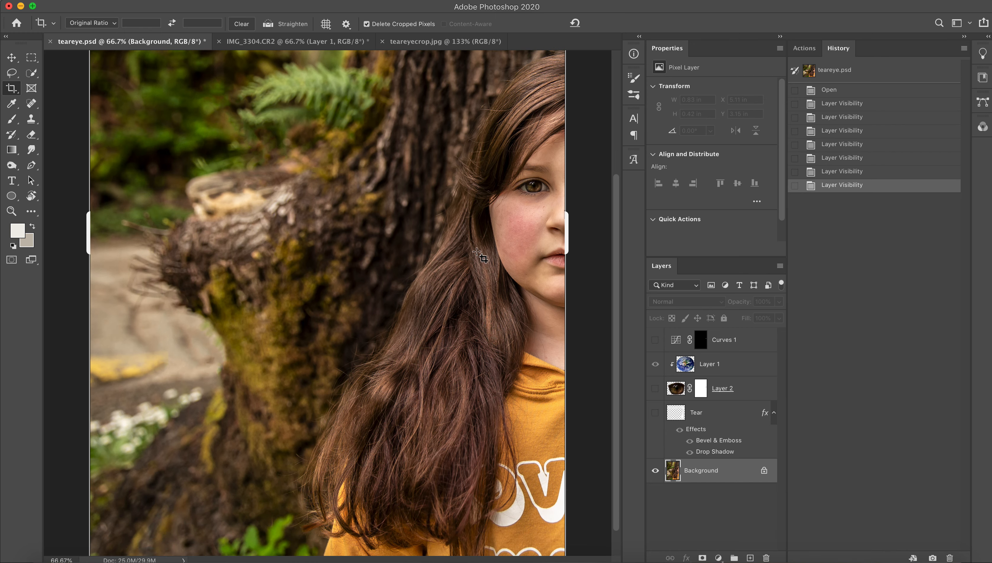
scroll(476, 260, "down", 3)
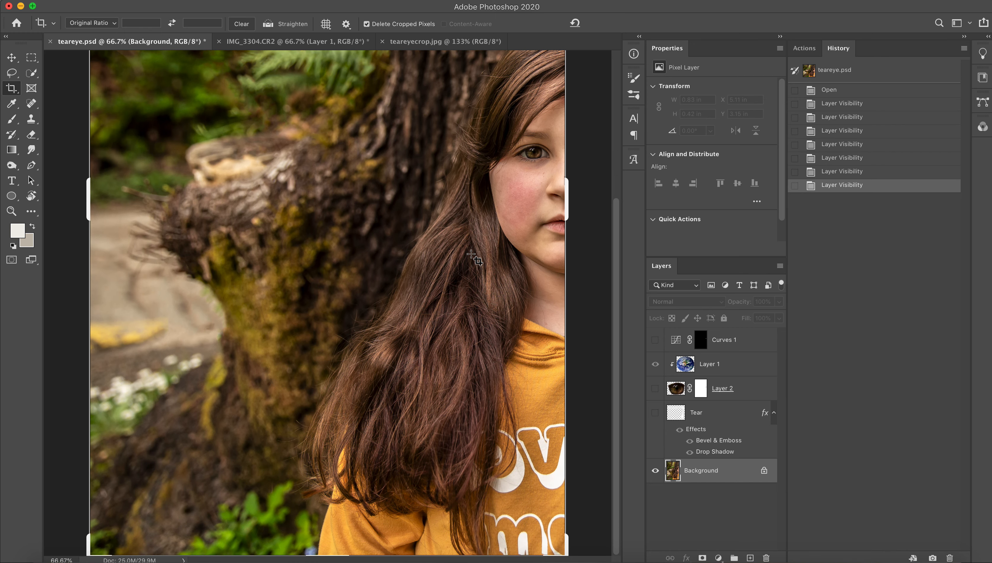
scroll(476, 259, "up", 4)
key("v")
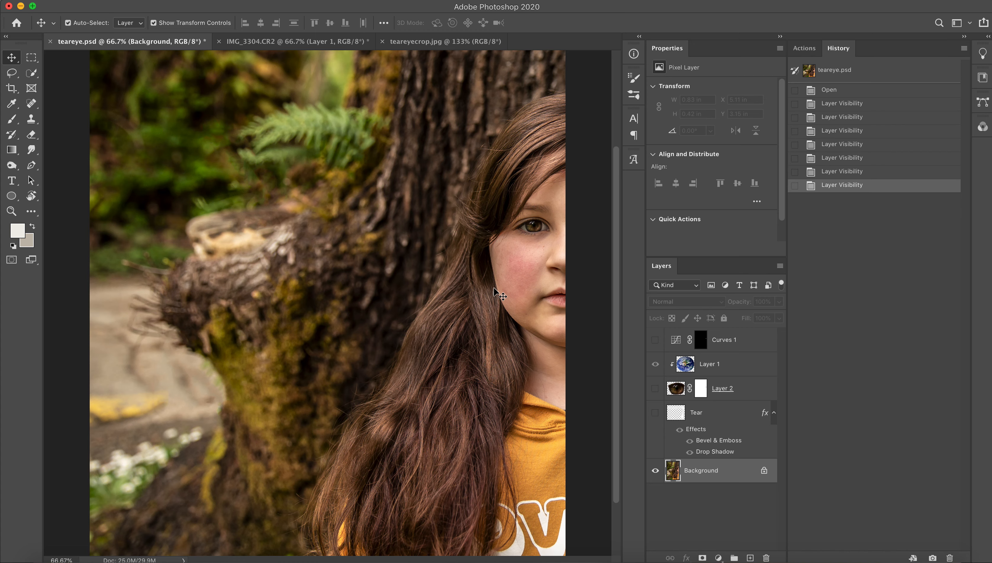
scroll(494, 286, "up", 3)
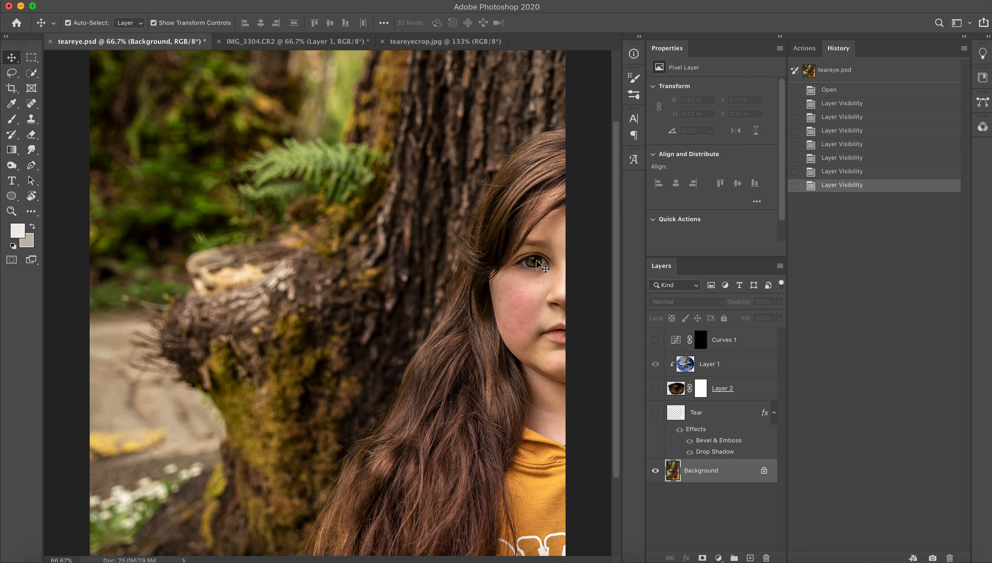
left_click(11, 211)
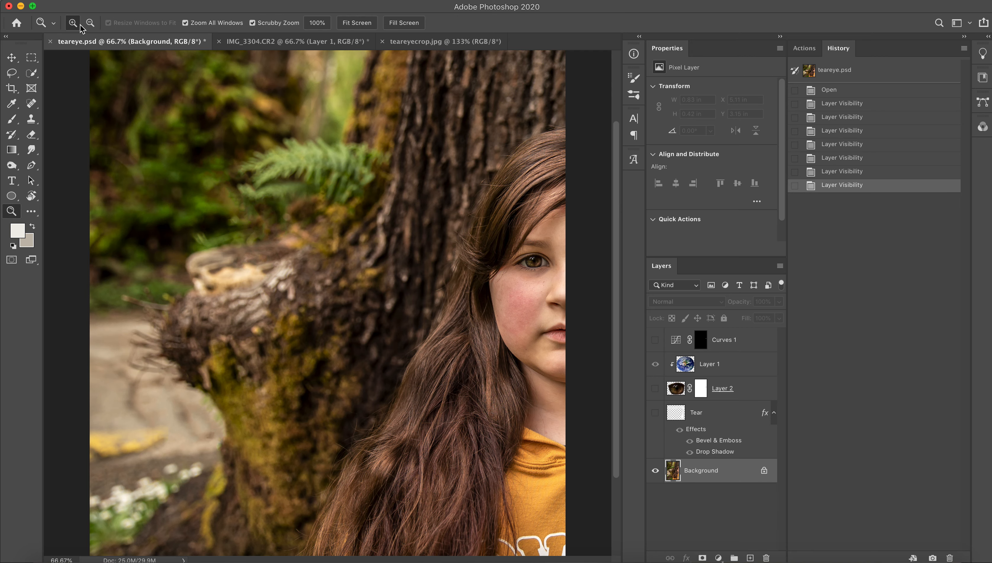
left_click(560, 265)
left_click(560, 265)
scroll(560, 265, "right", 8)
scroll(559, 265, "down", 2)
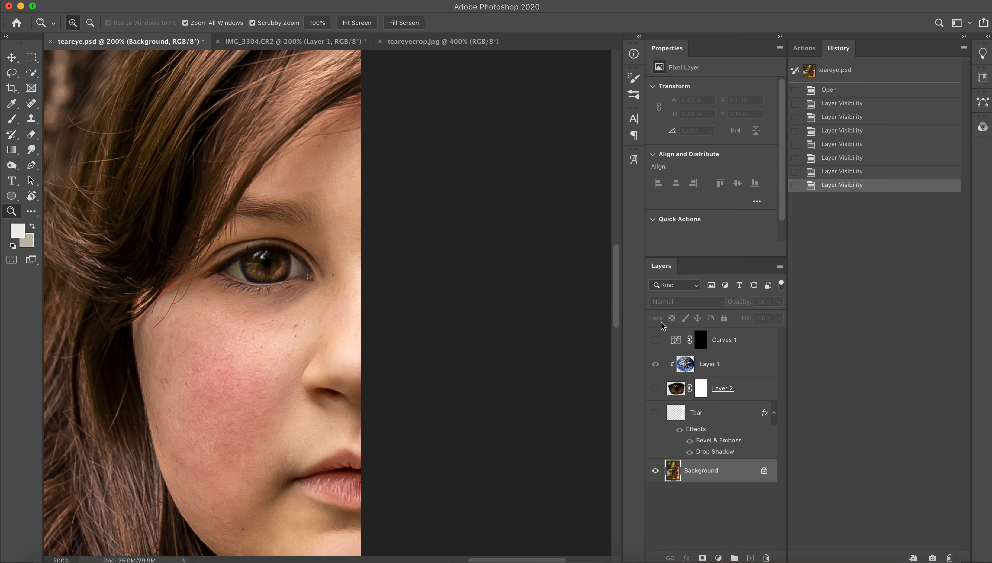
Show the Curves 1 layer, inspect its curve, and select its layer mask with the Brush set to white.
left_click(655, 341)
left_click(655, 340)
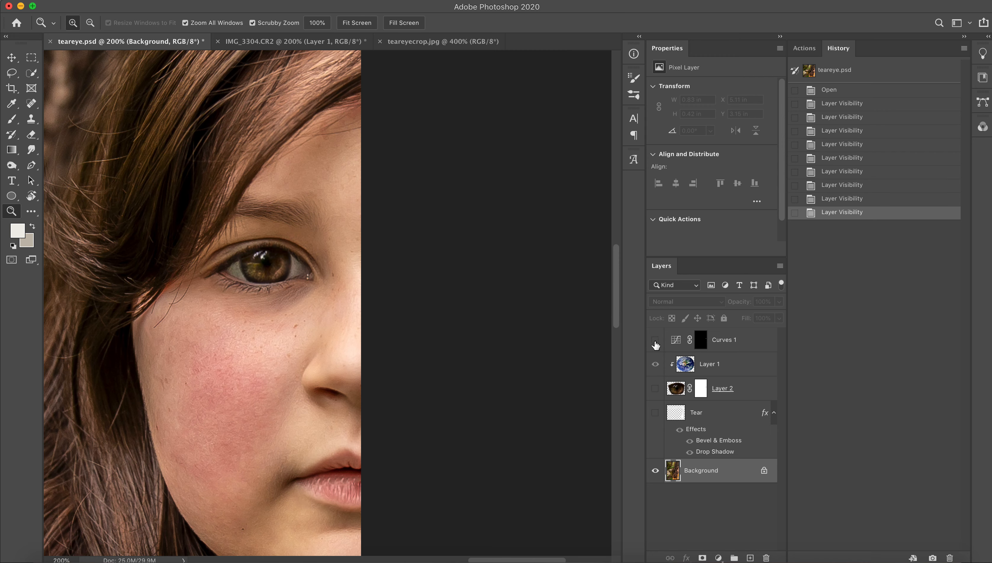
left_click(655, 341)
left_click(701, 340)
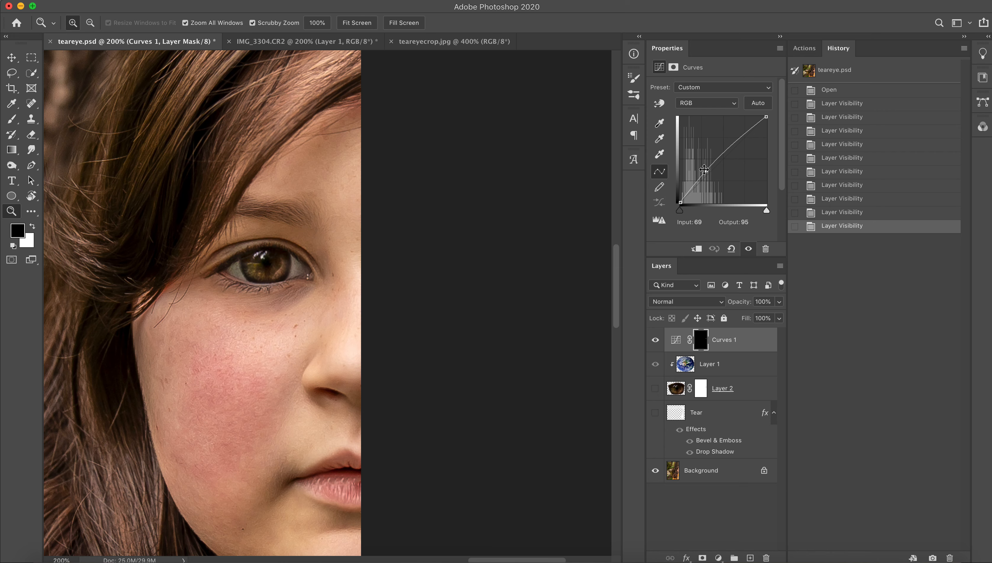
left_click(655, 341)
left_click(655, 341)
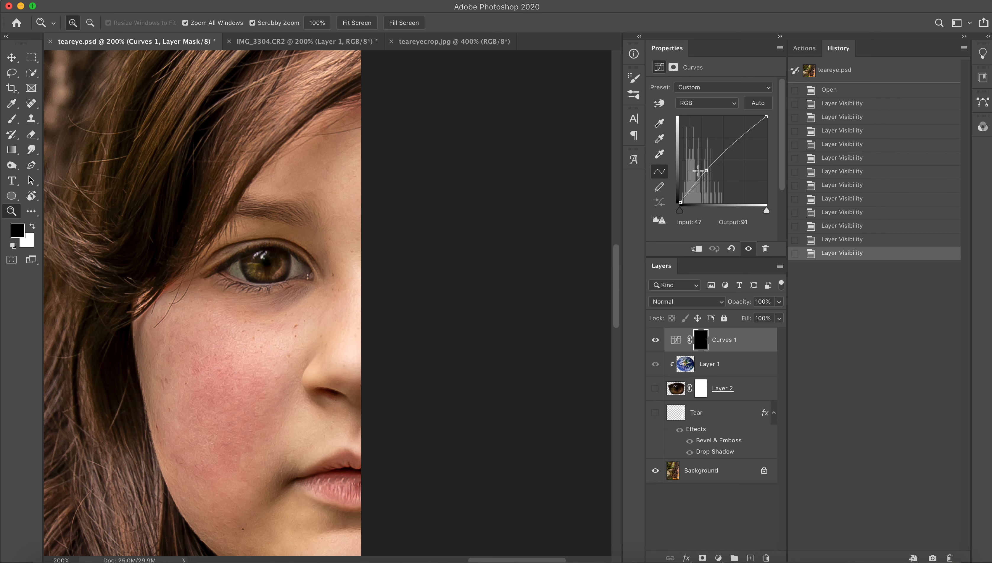
left_click(700, 342)
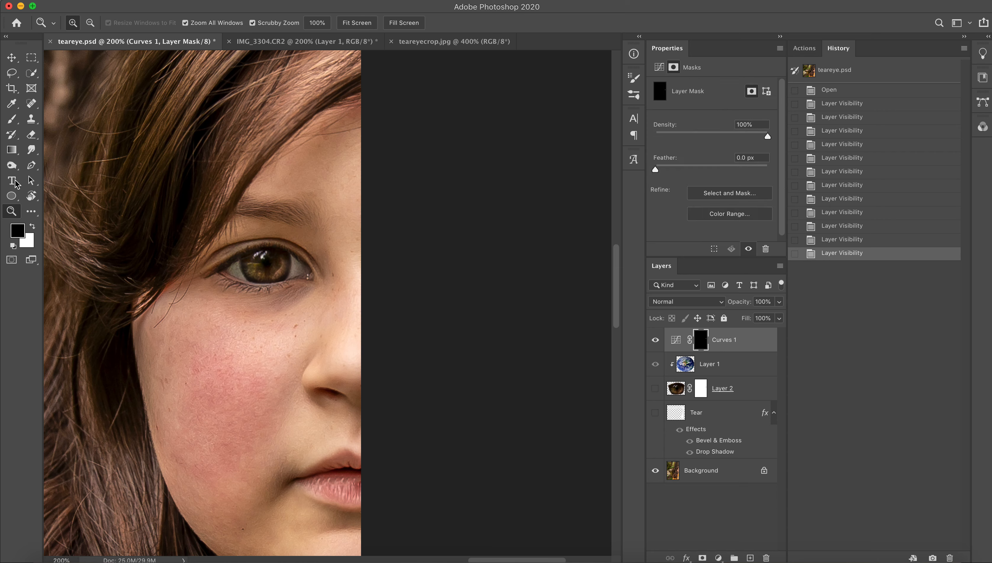
left_click(11, 119)
left_click(33, 226)
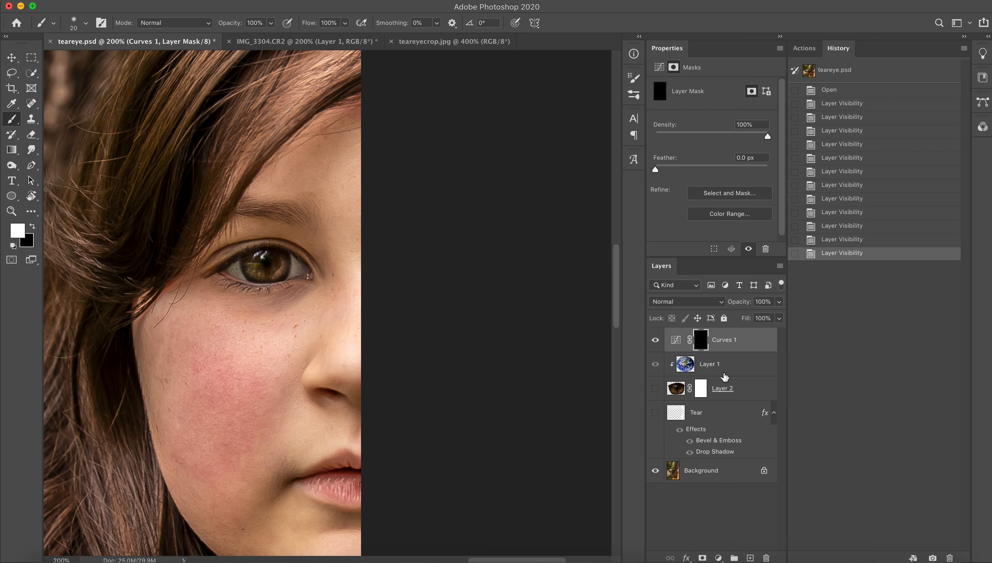
Try to select the open eye area with the Quick Selection tool at brush size 40.
left_click(718, 367)
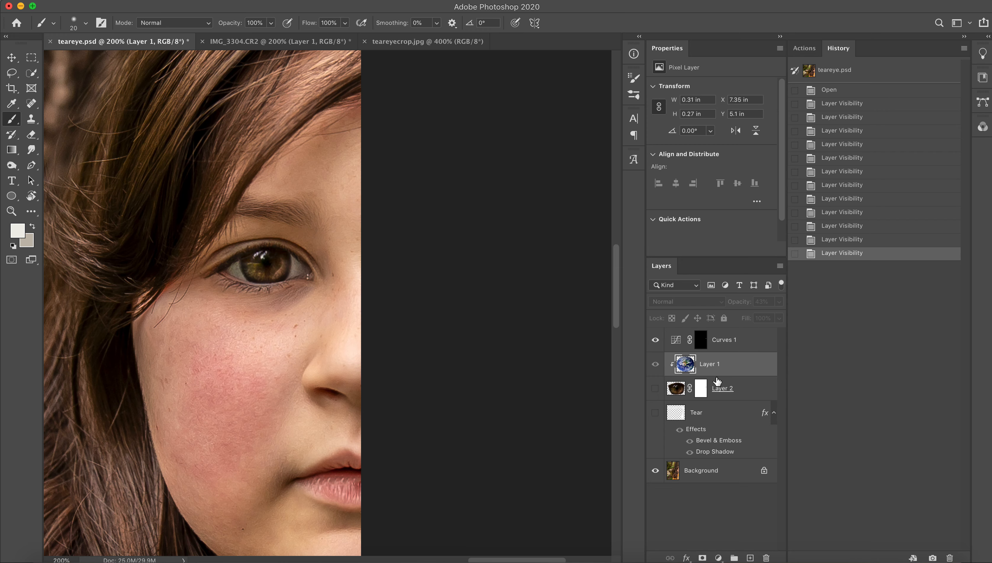
left_click(734, 394)
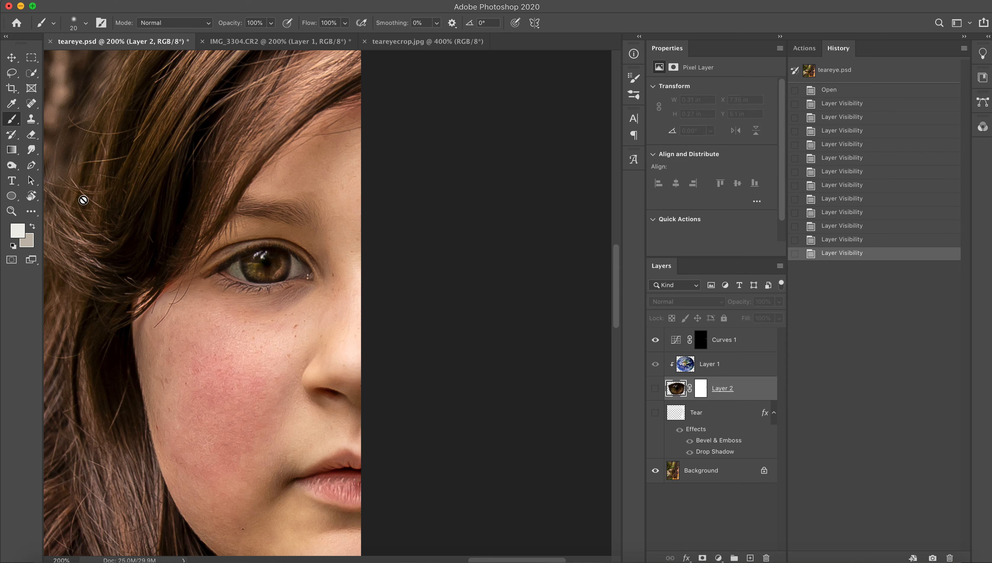
left_click(32, 73)
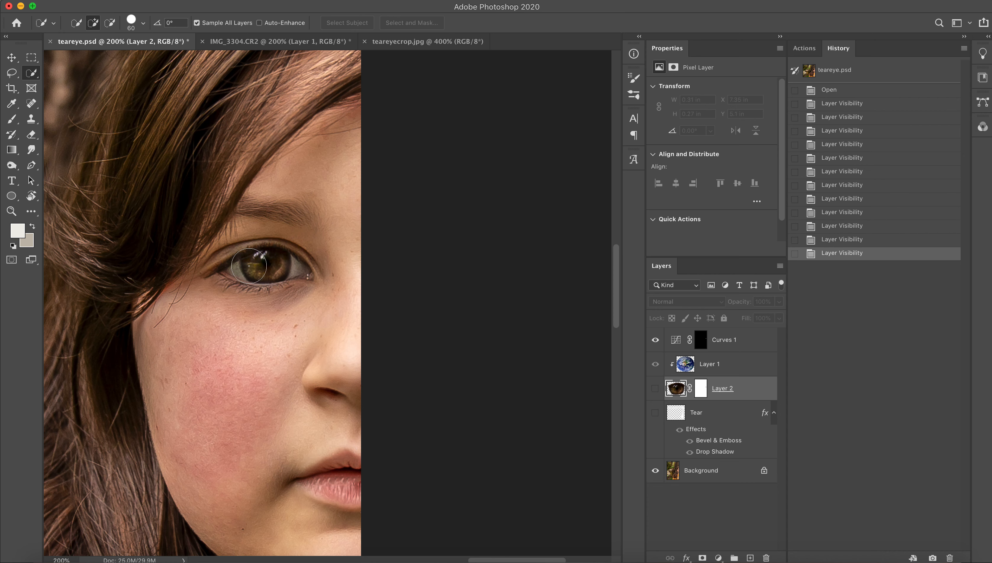
key("bracketleft")
key("bracketleft")
mouse_move(253, 272)
left_mouse_down()
mouse_move(246, 260)
mouse_move(280, 270)
mouse_move(300, 253)
left_mouse_up()
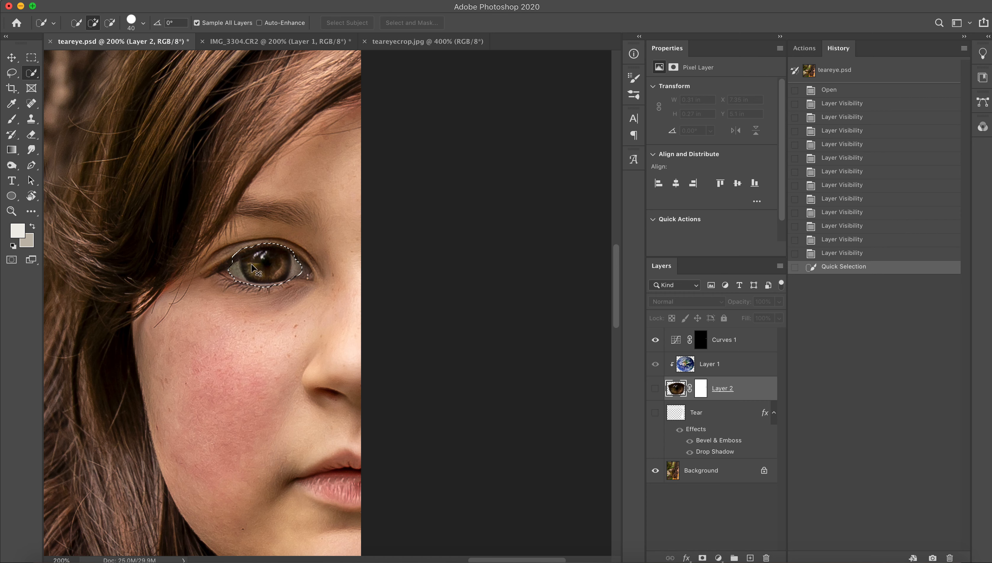
key("super+z")
Show the cut-out eye on Layer 2, and release and re-create the clipping mask that holds the Earth image to it.
left_click(655, 388)
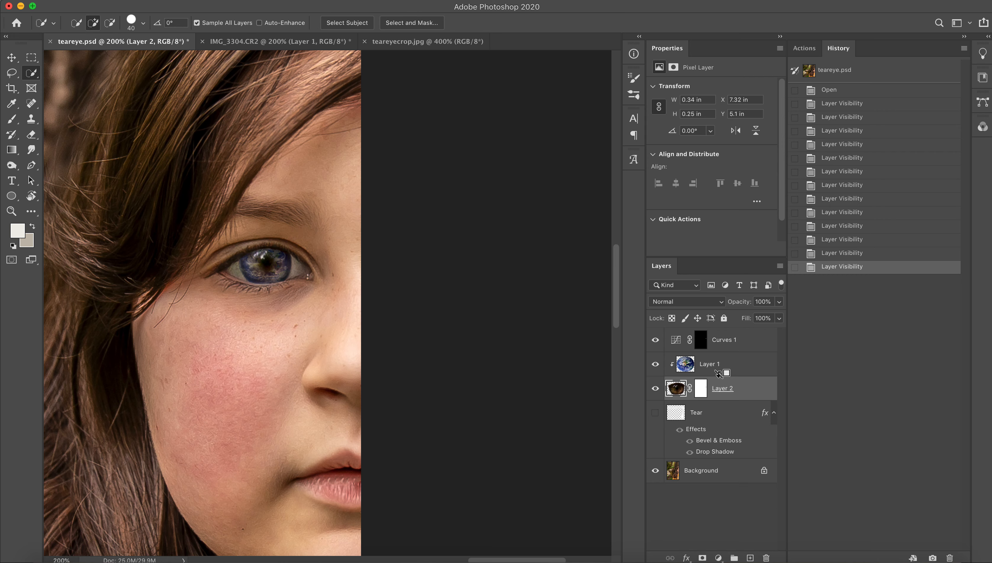
left_click(729, 374, "alt")
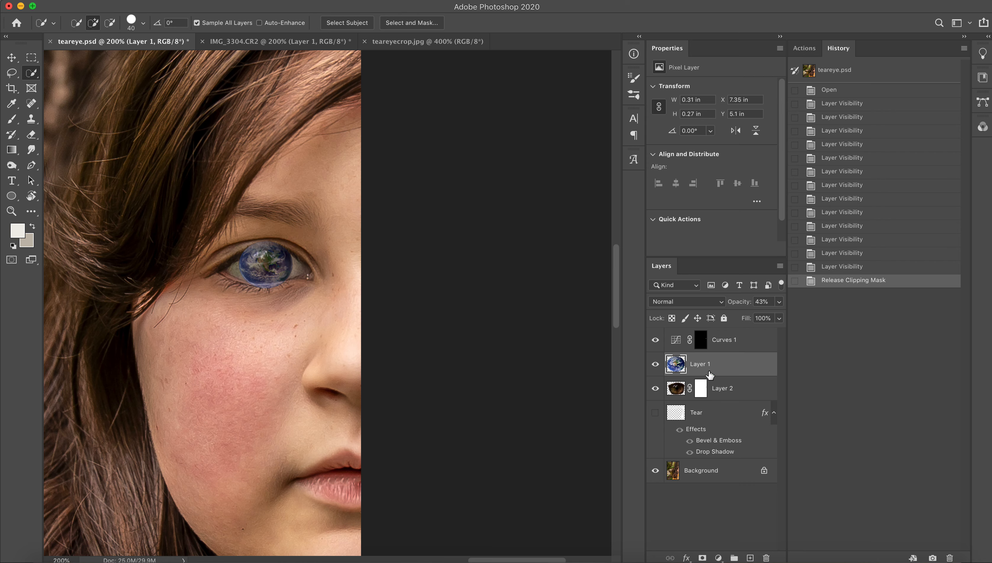
left_click(720, 374, "alt")
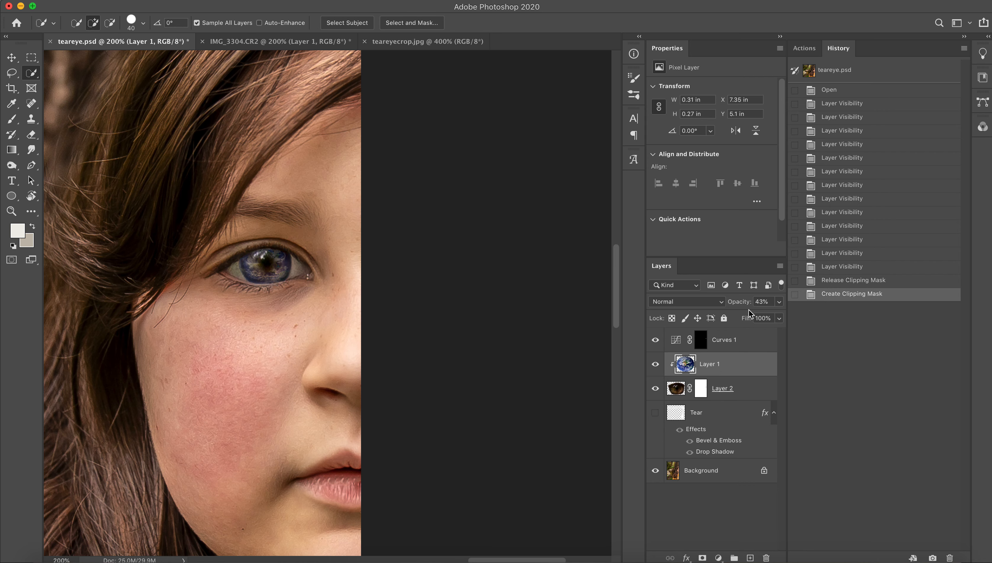
Lower the opacity of the Earth image layer to 11%.
left_click(778, 302)
left_click_drag(743, 315, 730, 317)
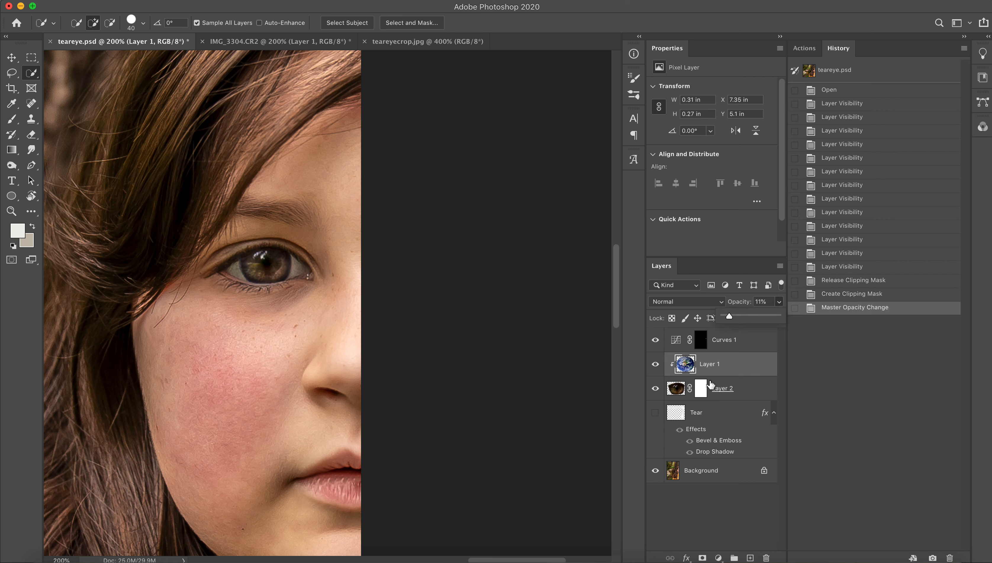
Select the layer mask of Layer 2 and set up the Brush with black at 11% opacity.
left_click(702, 389)
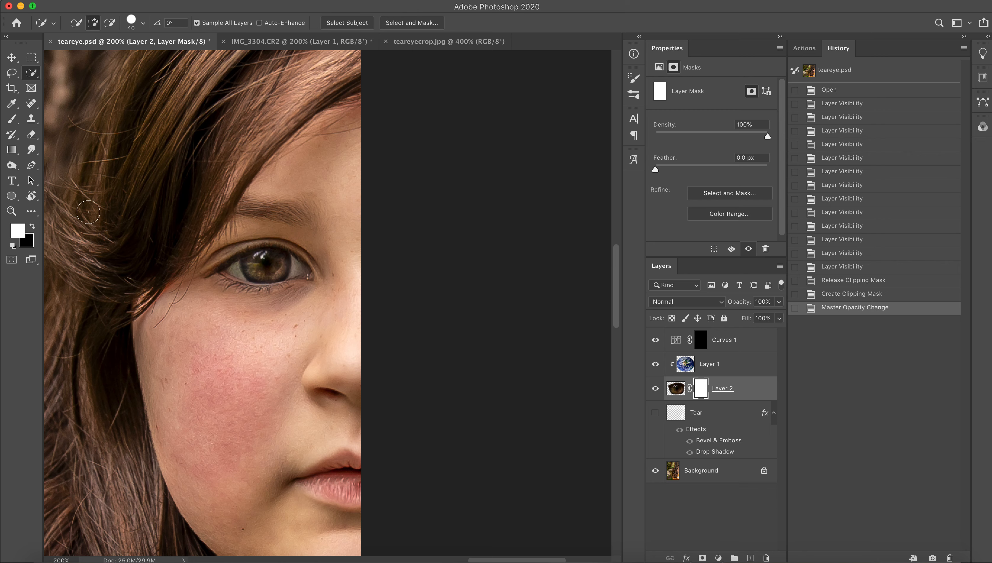
left_click(12, 119)
left_click(32, 227)
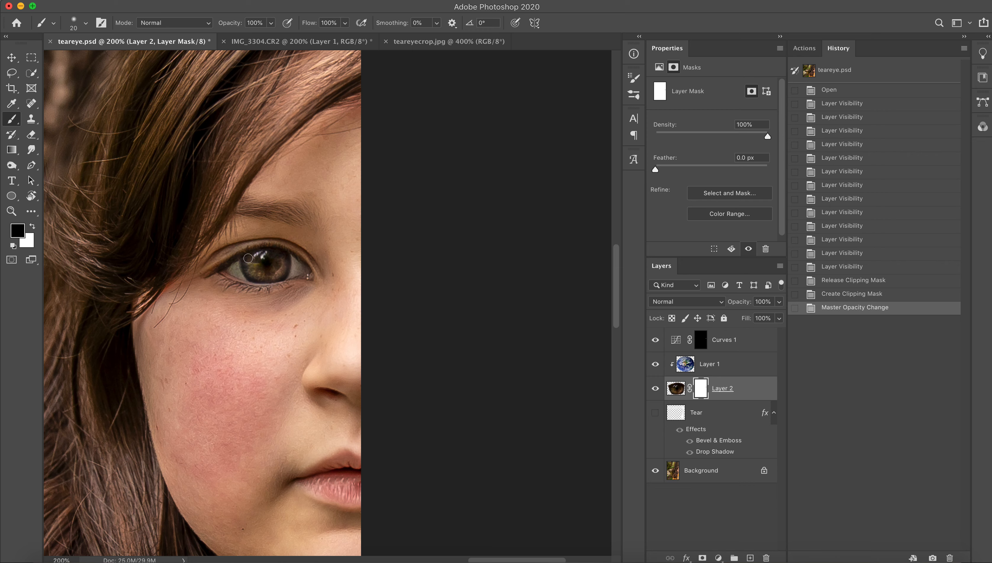
left_click(271, 23)
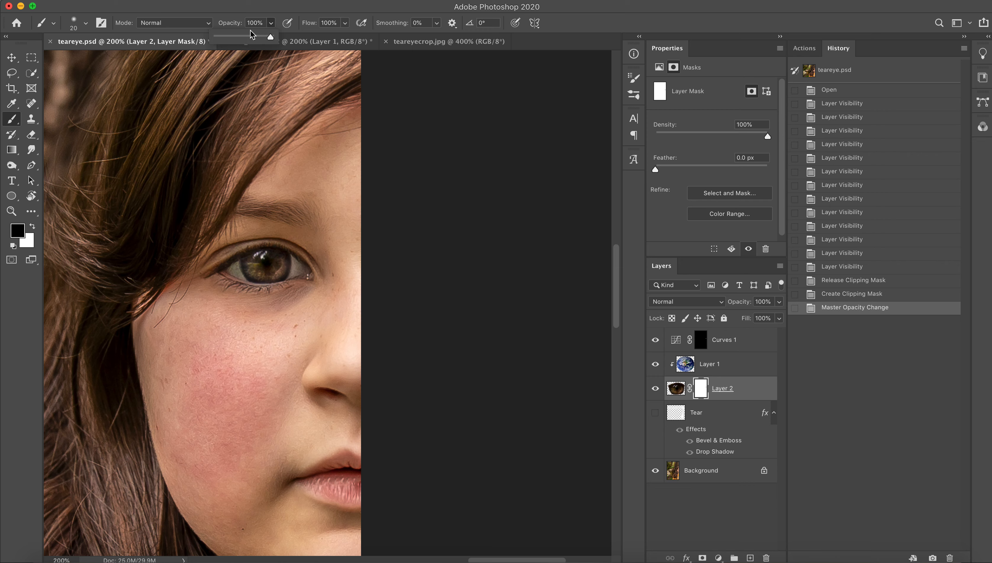
left_click_drag(225, 37, 222, 37)
Compare the eye with and without the Earth image layer, and set that layer's opacity to 52%.
left_click(655, 366)
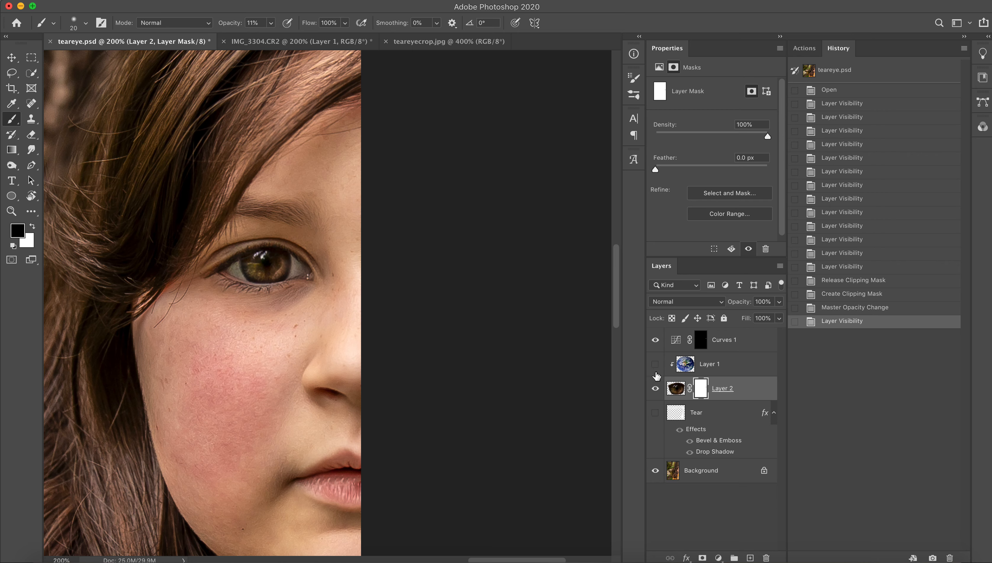
left_click(710, 369)
left_click(655, 364)
left_click(778, 302)
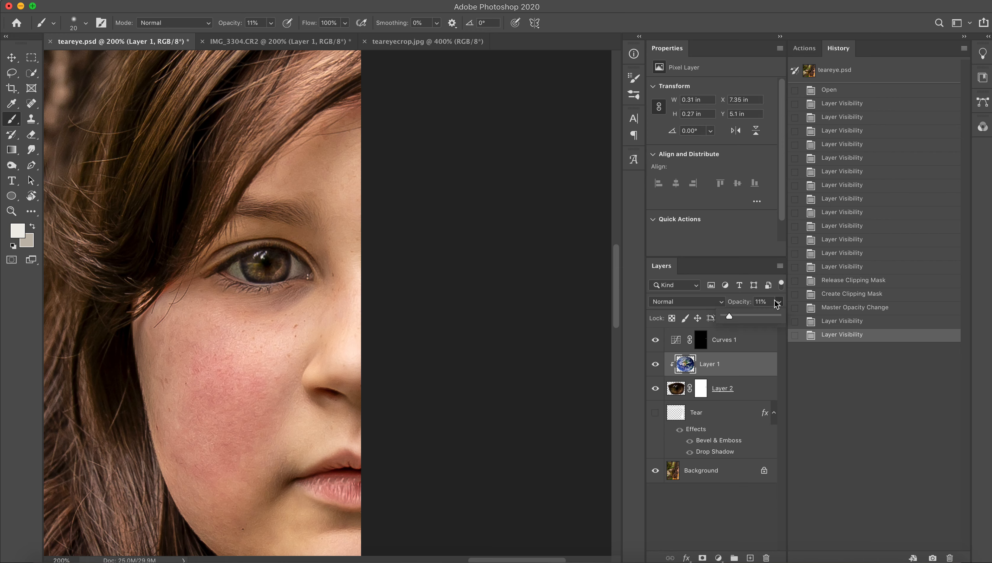
left_click_drag(745, 318, 752, 317)
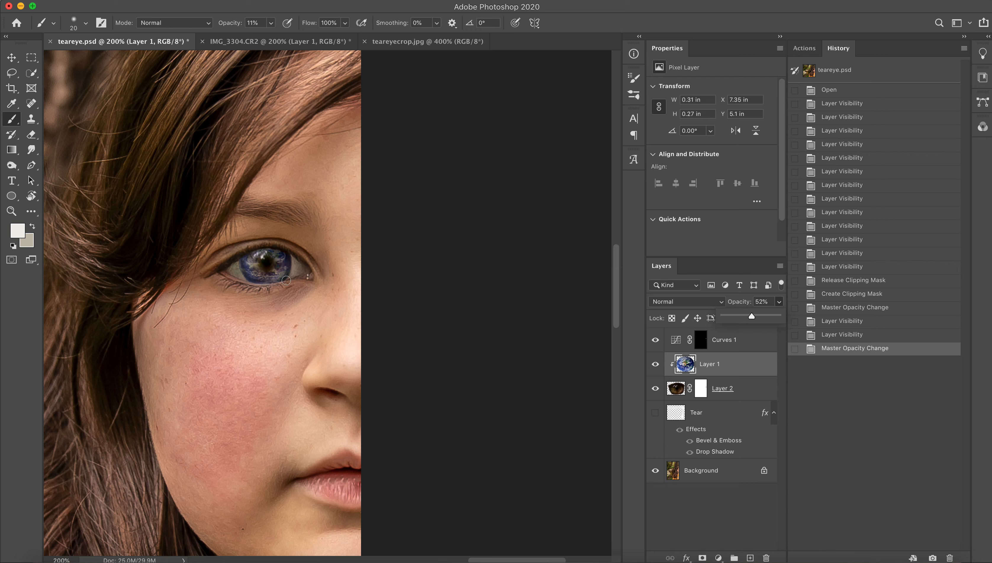
Go through Layer 2 and the Earth image layer, and open the Curves 1 adjustment for review.
left_click(12, 211)
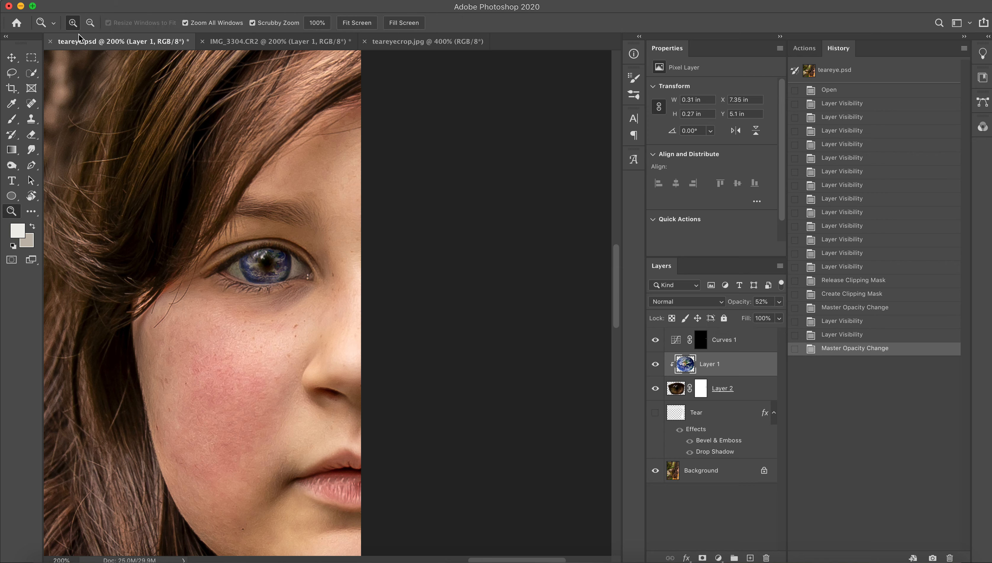
left_click(739, 394)
left_click(730, 375)
left_click(725, 346)
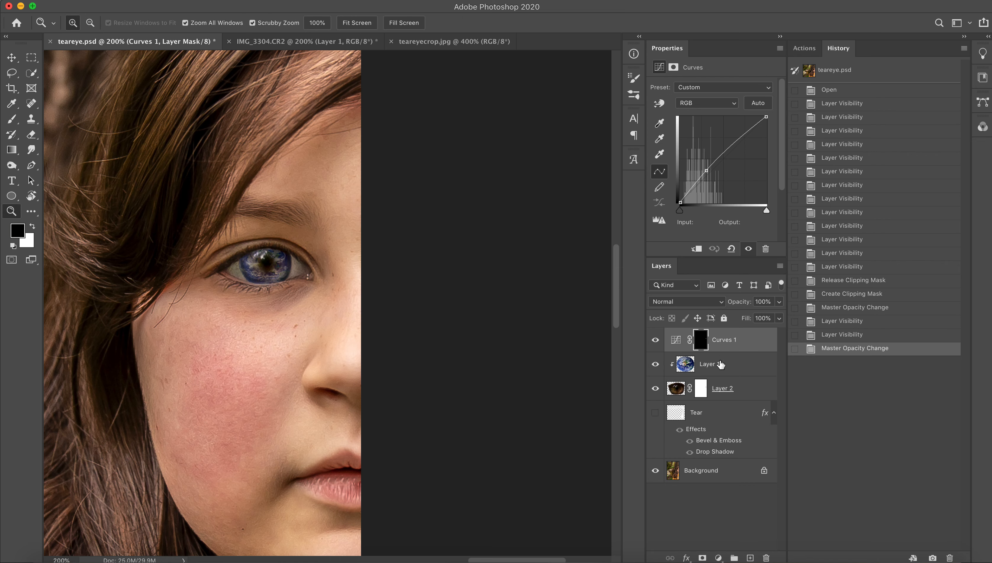
Compare the wider portrait with and without the Tear layer.
left_click(721, 366)
left_click(723, 387)
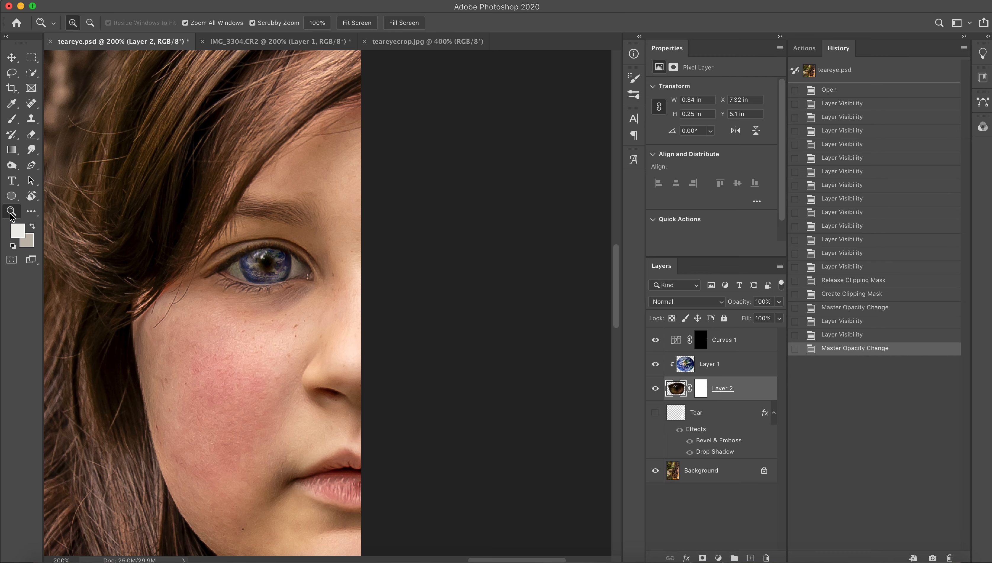
left_click(91, 23)
left_click(162, 180)
left_click(162, 181)
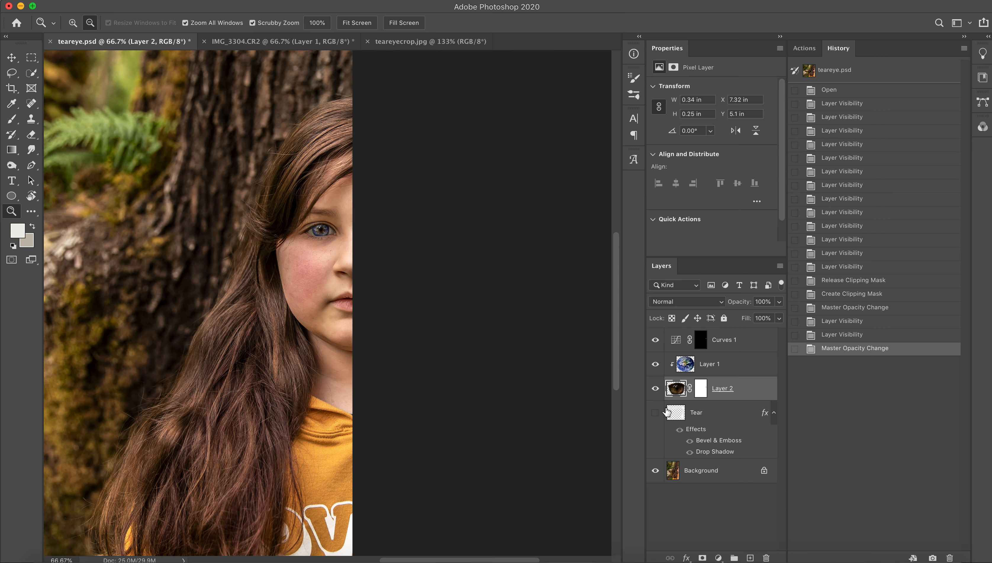
left_click(655, 413)
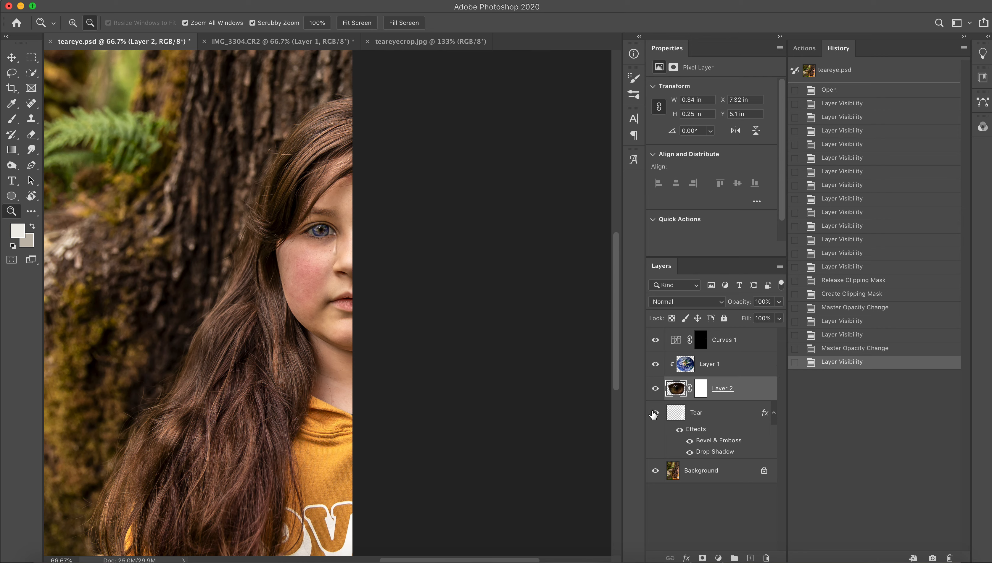
left_click(655, 413)
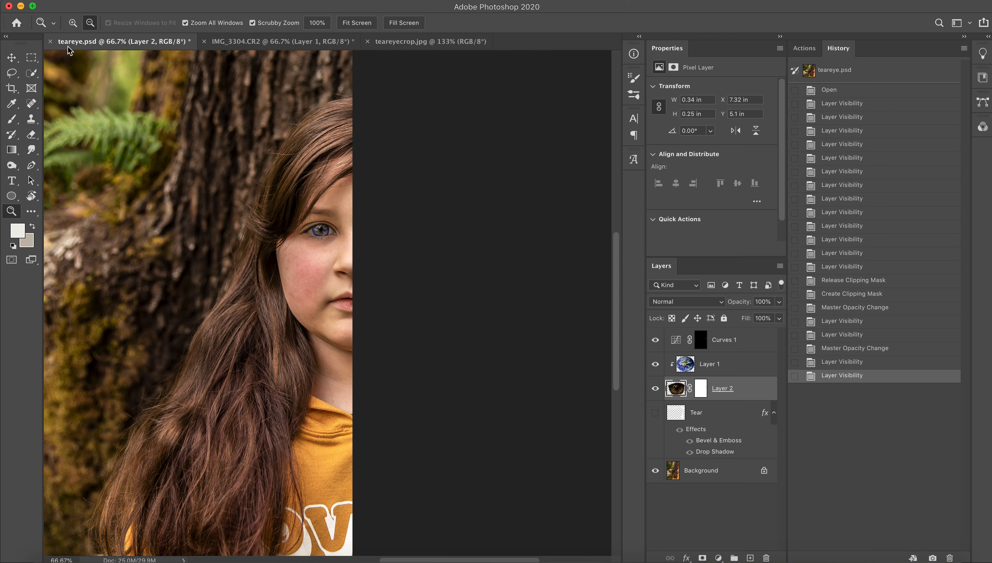
Add a new layer directly above the Background layer and name it Tear2.
left_click(293, 212)
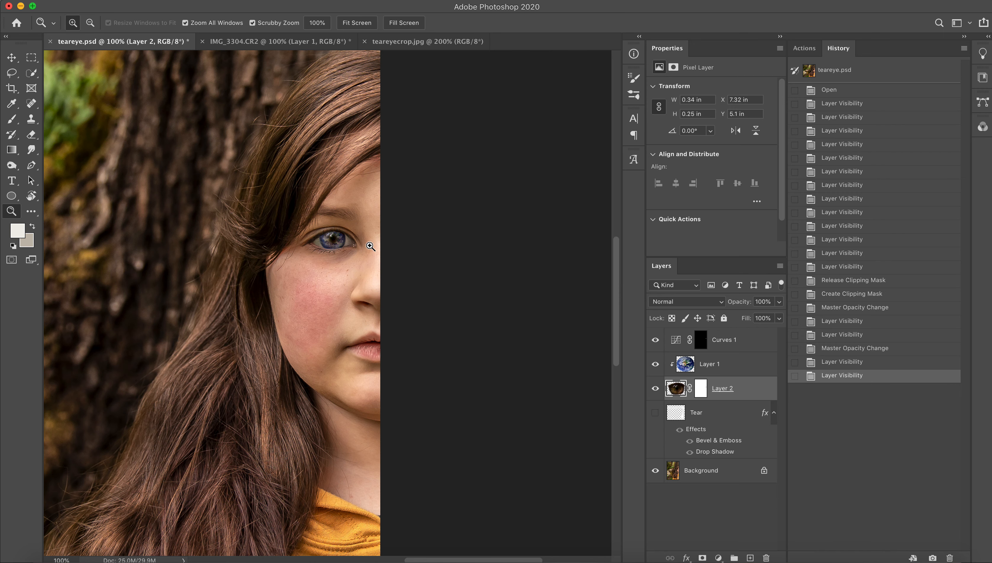
left_click(363, 256)
scroll(365, 301, "right", 2)
scroll(365, 301, "down", 2)
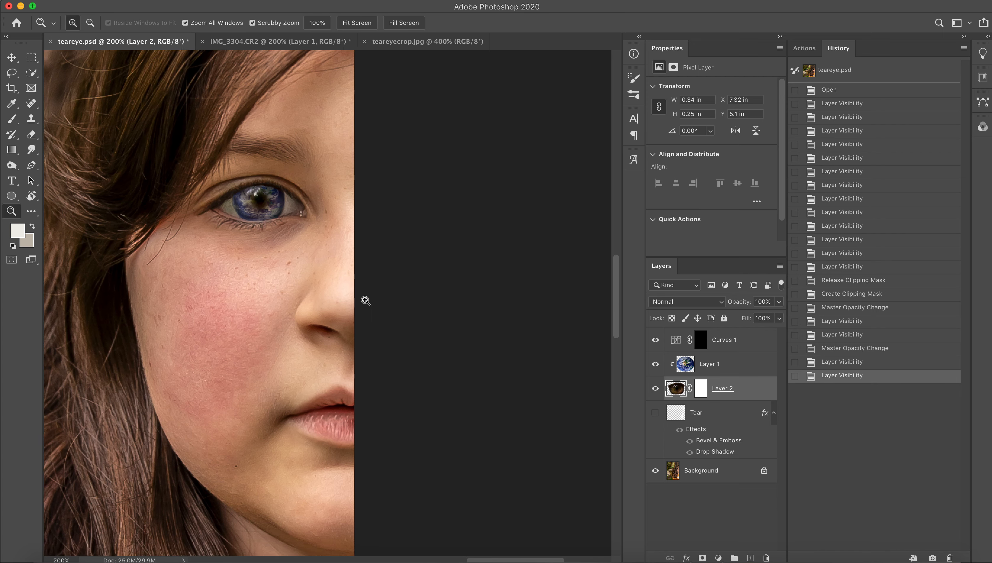
left_click(706, 474)
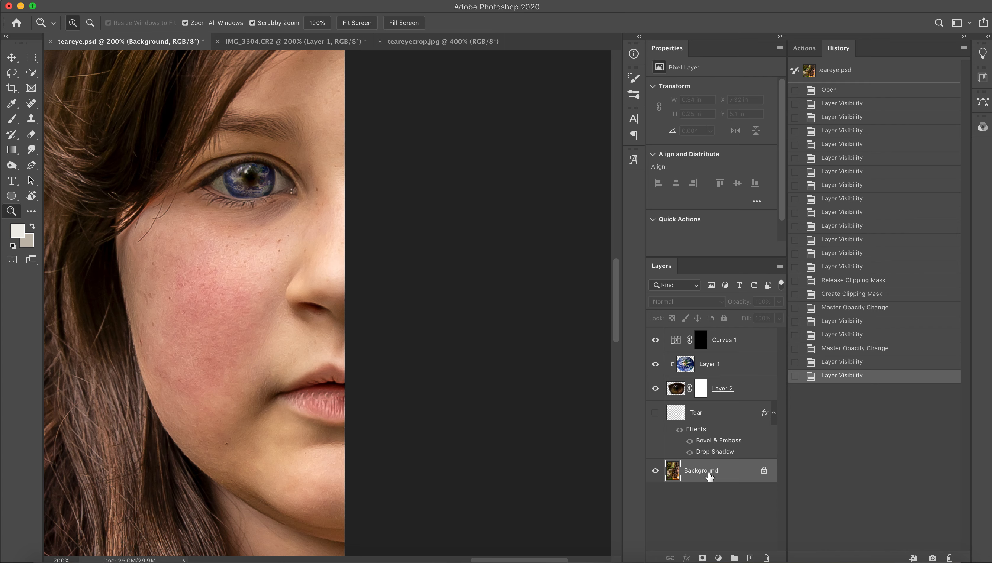
left_click(749, 558)
double_click(693, 471)
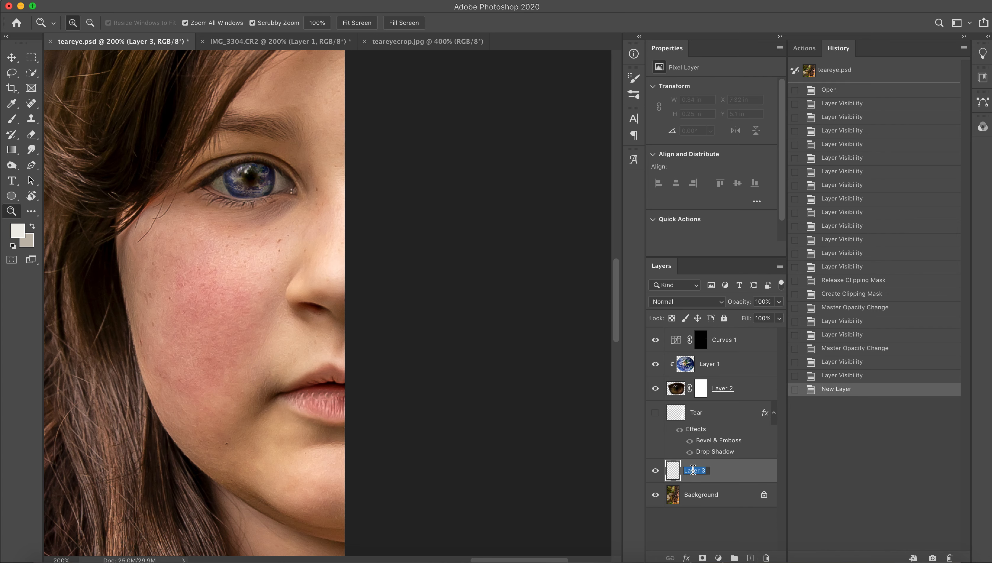
type("Tear2")
key("Return")
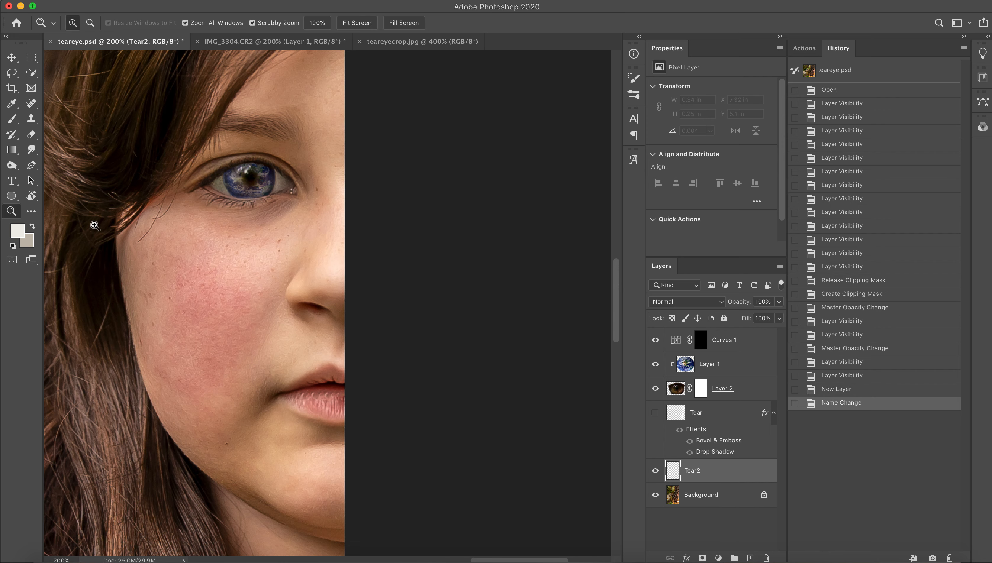
Paint a small white teardrop beside the nose on Tear2 with the Brush at 100% opacity, reducing the brush down to 6 px for the tip.
key("b")
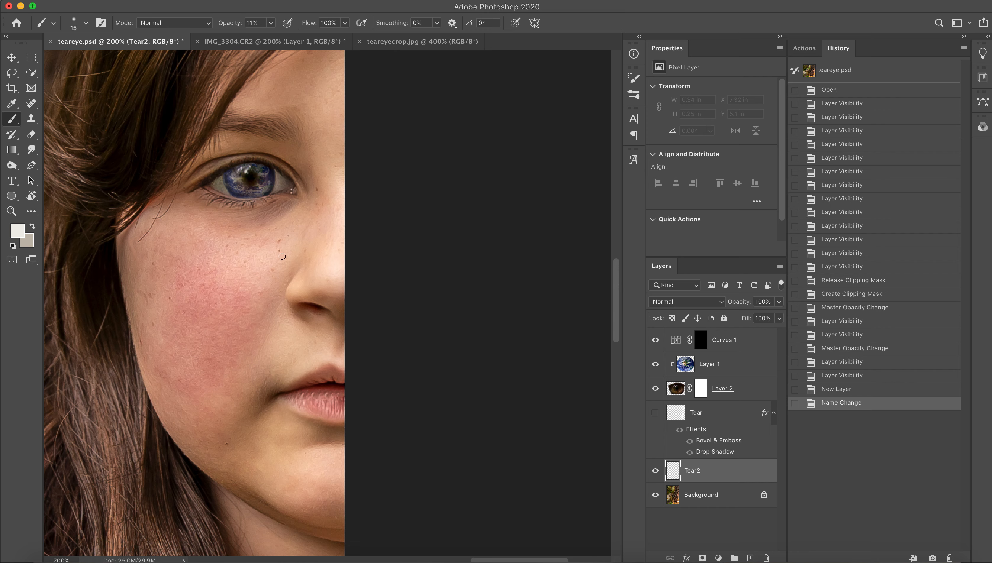
left_click_drag(289, 43, 339, 42)
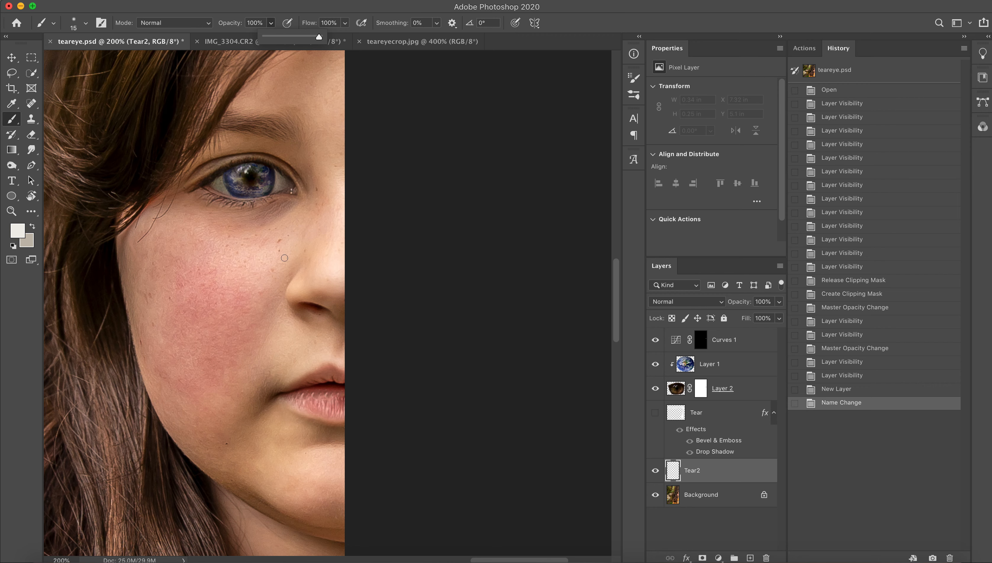
key("bracketleft")
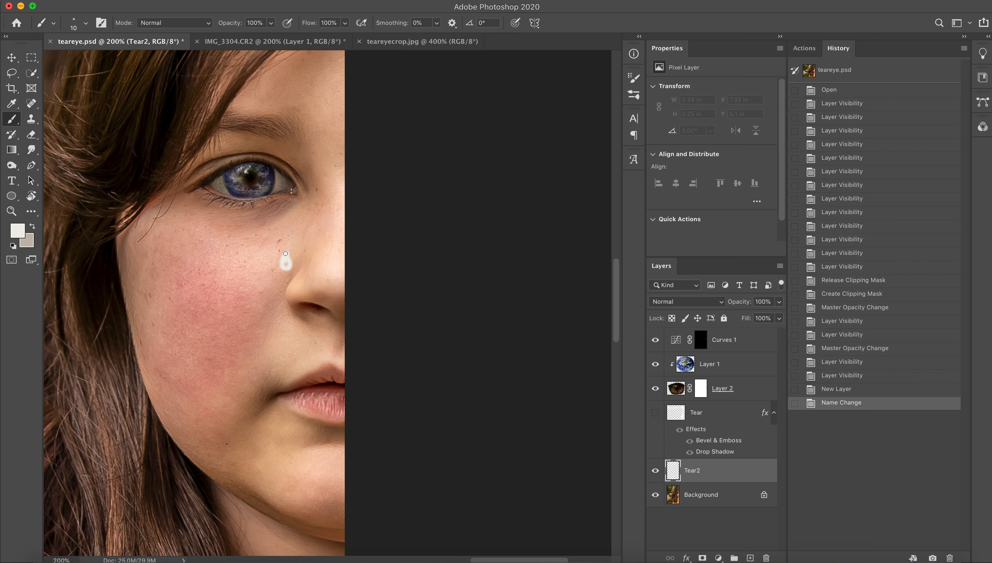
key("bracketleft")
key("bracketleft")
key("bracketleft")
left_click_drag(286, 258, 286, 249)
key("bracketleft")
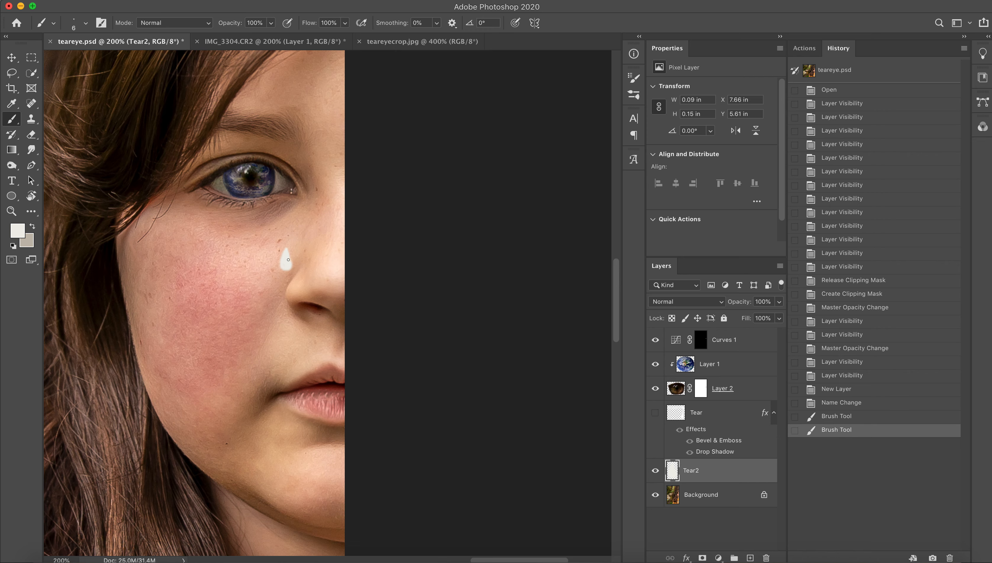
left_click_drag(289, 260, 289, 261)
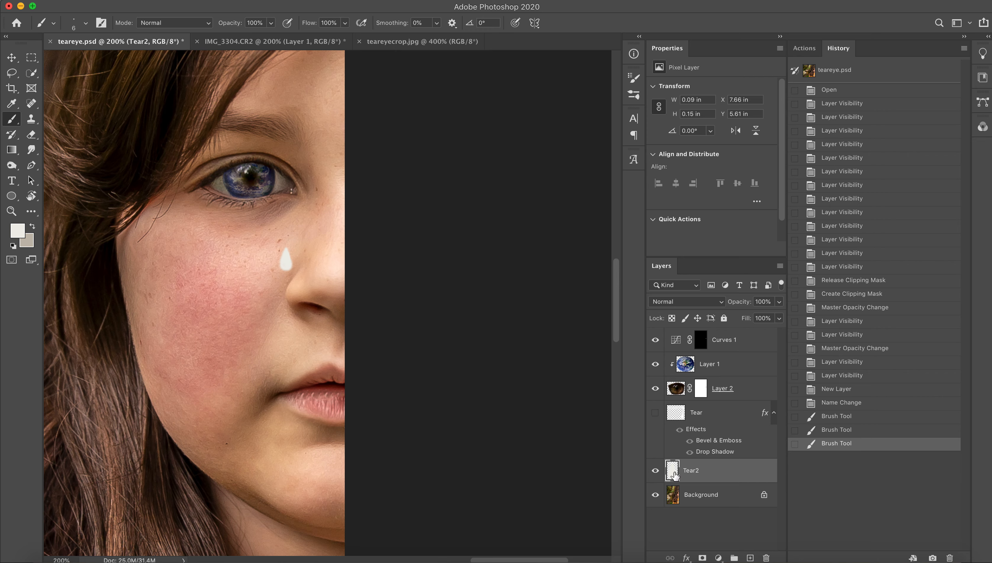
Smudge the tip of the teardrop upward with a small soft round Smudge brush at 24% strength.
left_click(31, 150)
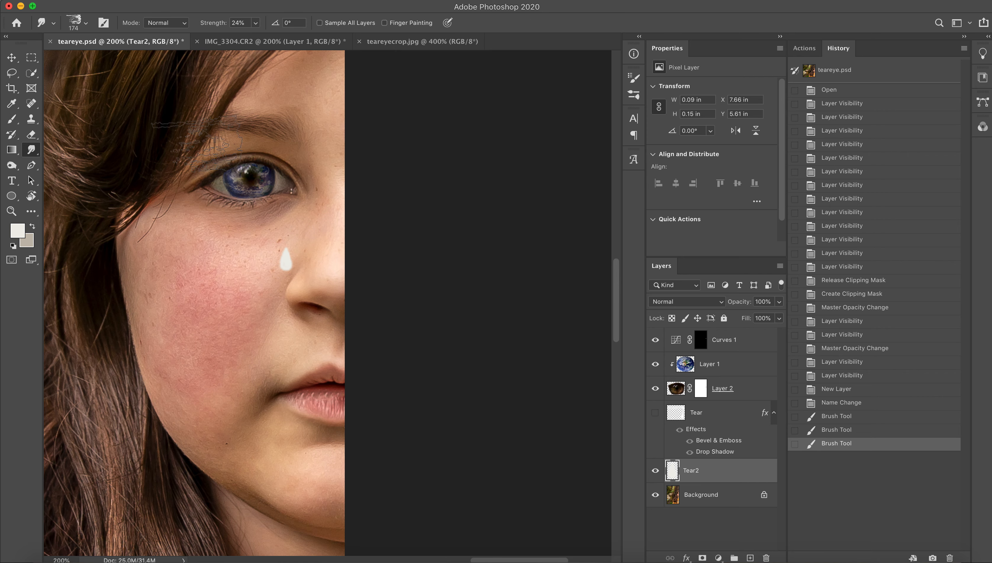
left_click(77, 22)
left_click(27, 111)
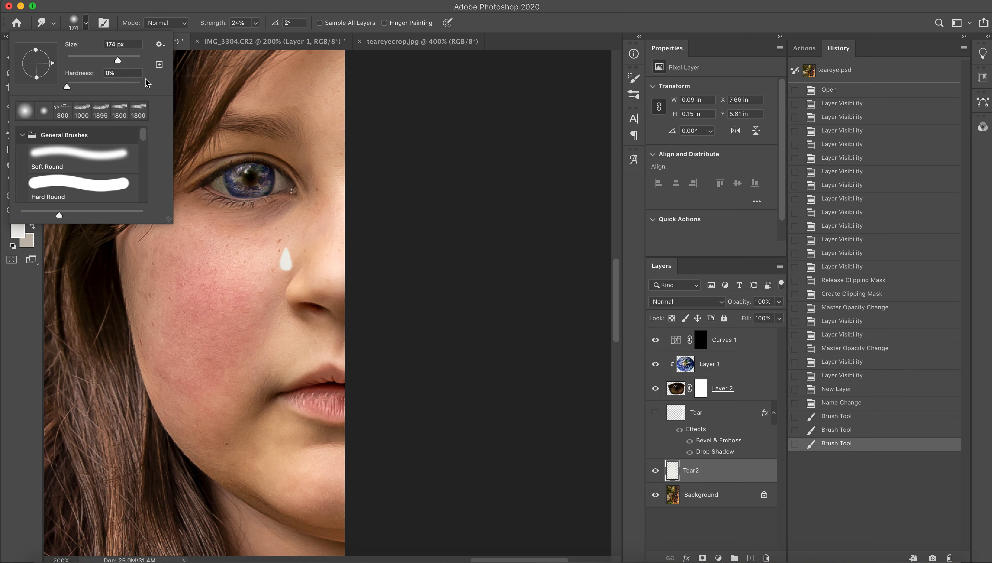
left_click(433, 122)
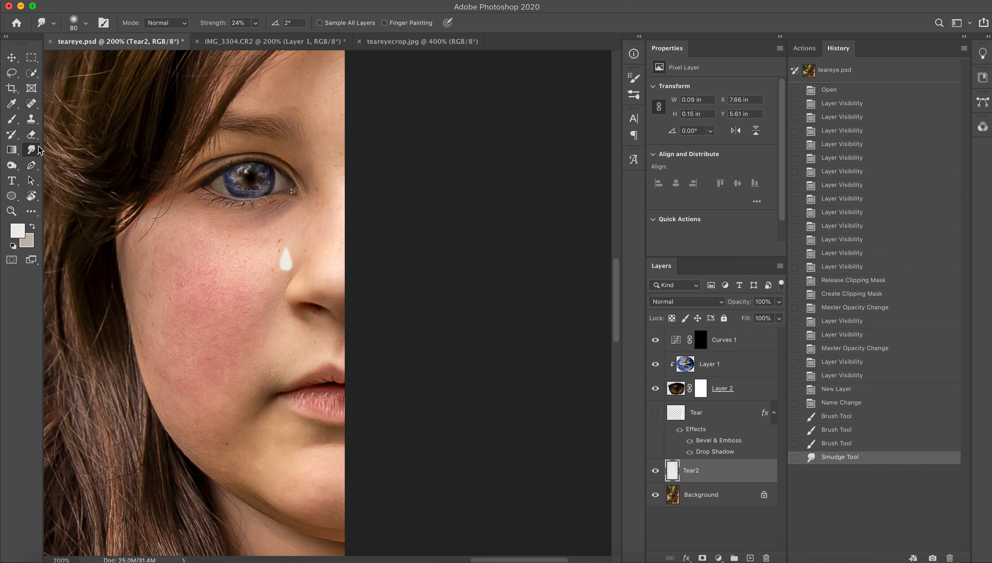
key("bracketleft")
key("bracketleft")
key("bracketleft")
key("bracketleft")
key("bracketleft")
key("bracketleft")
mouse_move(283, 248)
left_mouse_down()
mouse_move(296, 264)
mouse_move(286, 238)
left_mouse_up()
key("bracketright")
key("bracketright")
key("bracketleft")
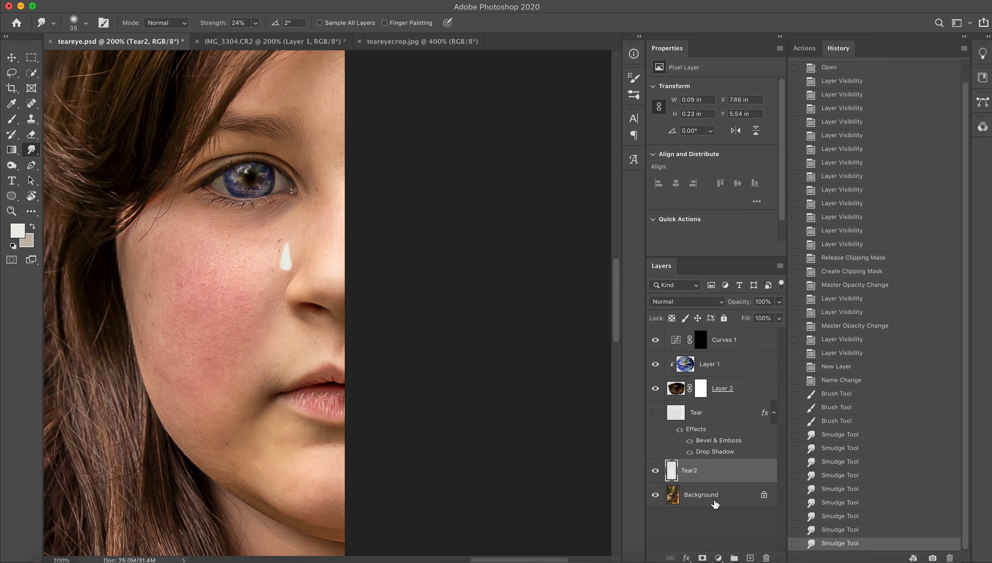
double_click(674, 473)
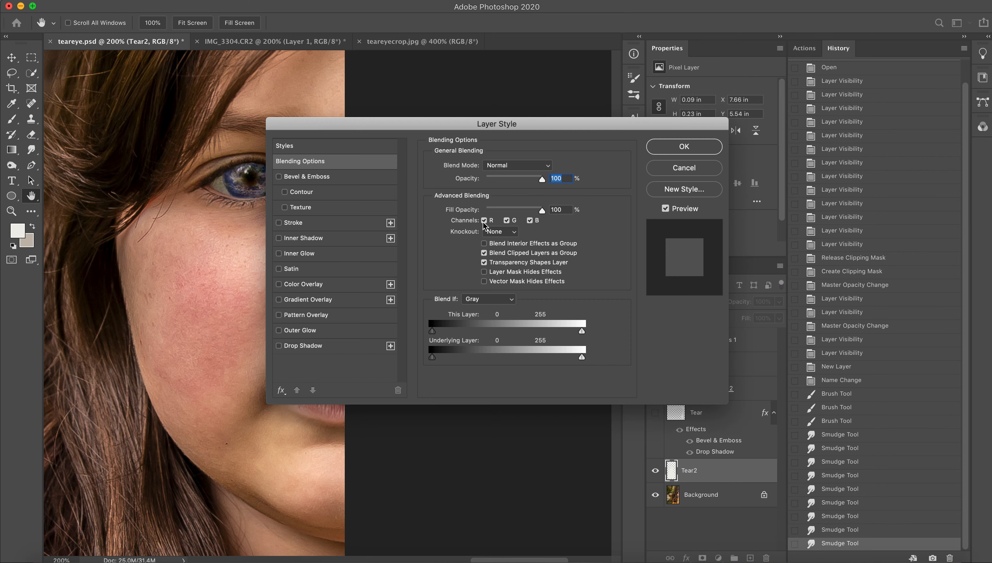
left_click_drag(444, 122, 548, 18)
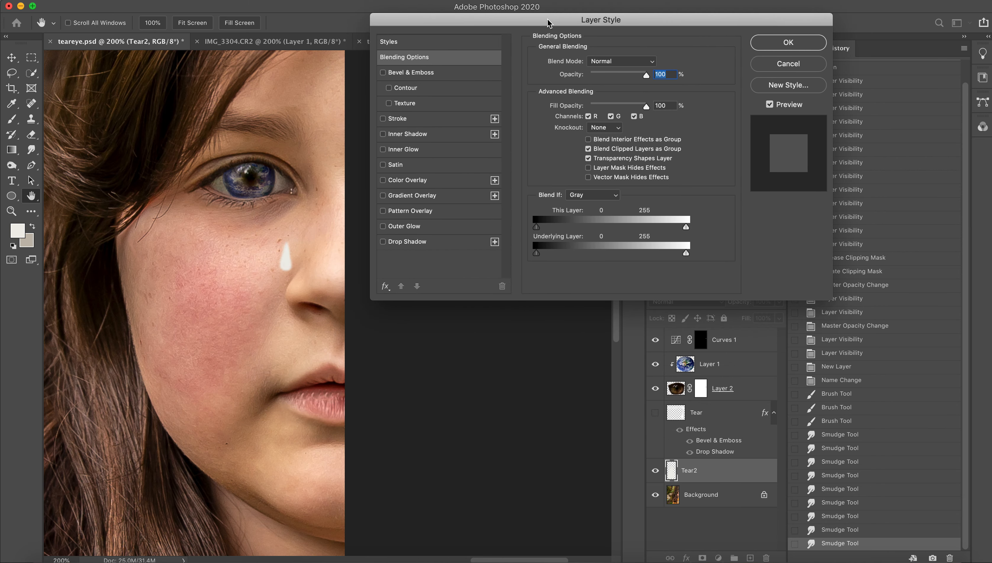
left_click(788, 63)
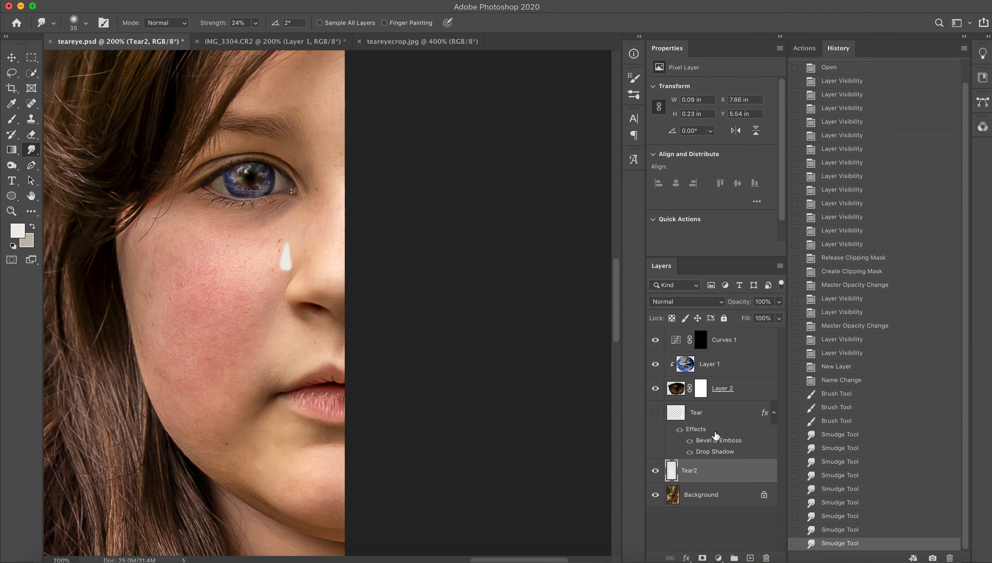
Show the Tear layer, hide Tear2, and review the Drop Shadow settings and shadow color of the Tear layer.
left_click(655, 413)
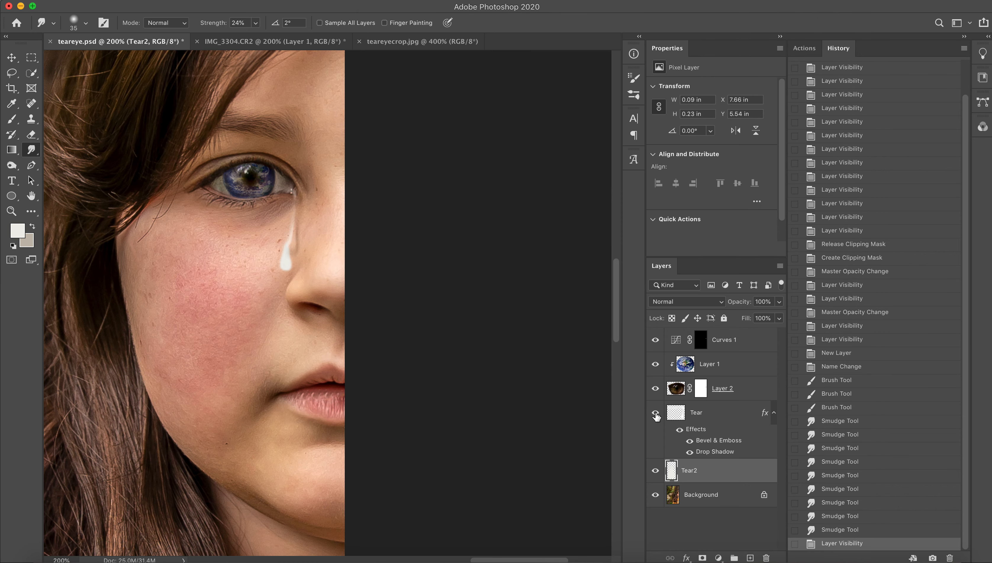
left_click(655, 471)
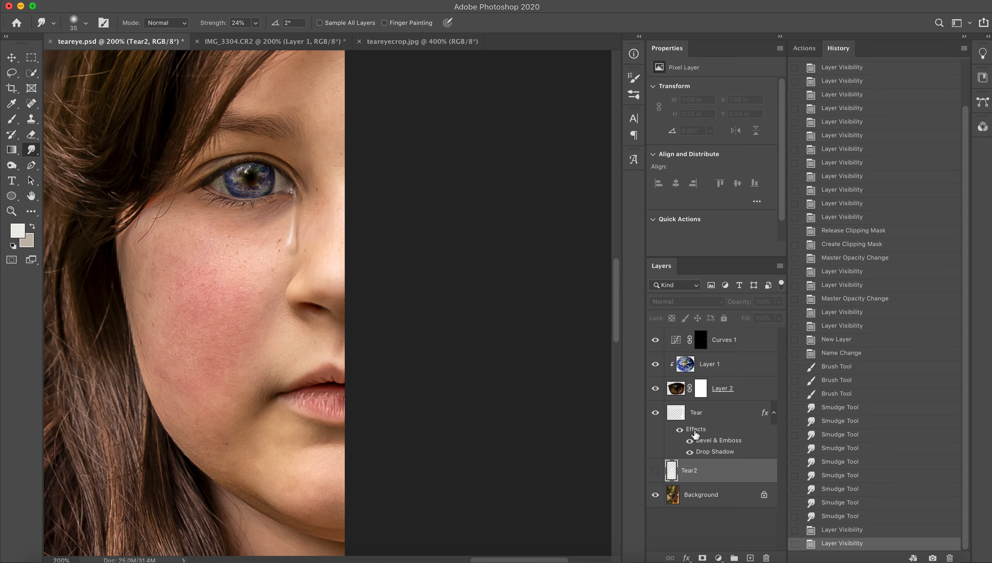
double_click(696, 417)
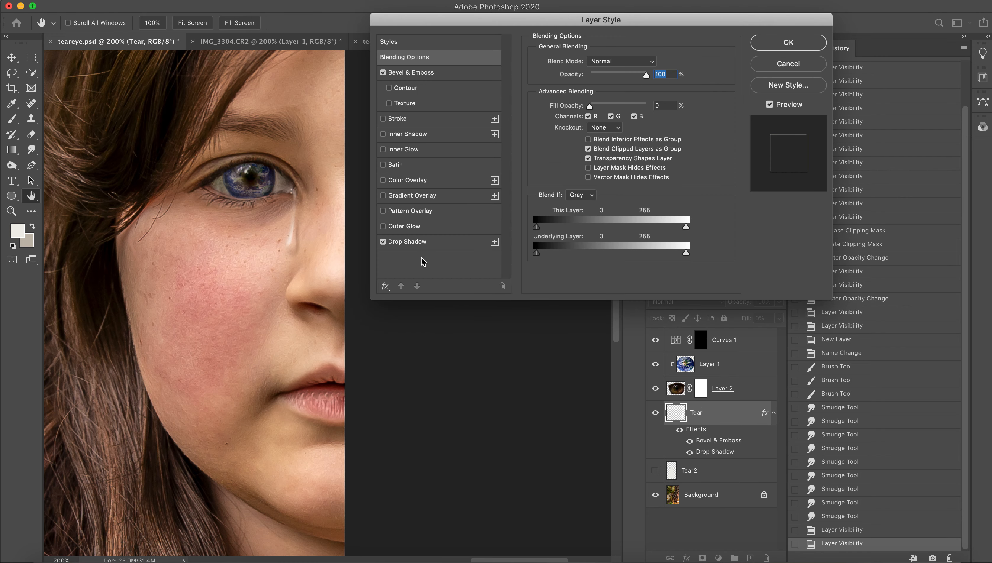
left_click(434, 243)
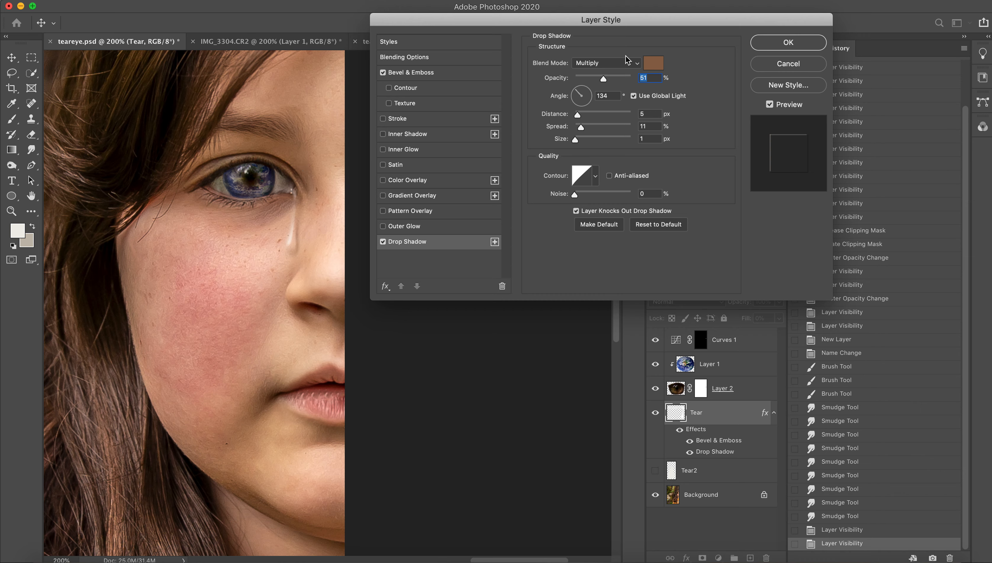
left_click(654, 64)
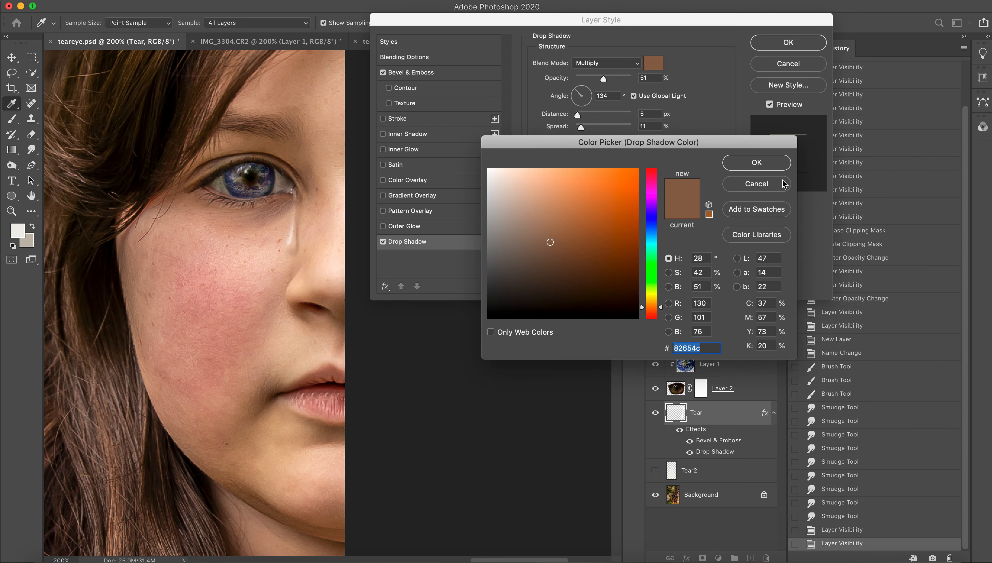
left_click(758, 168)
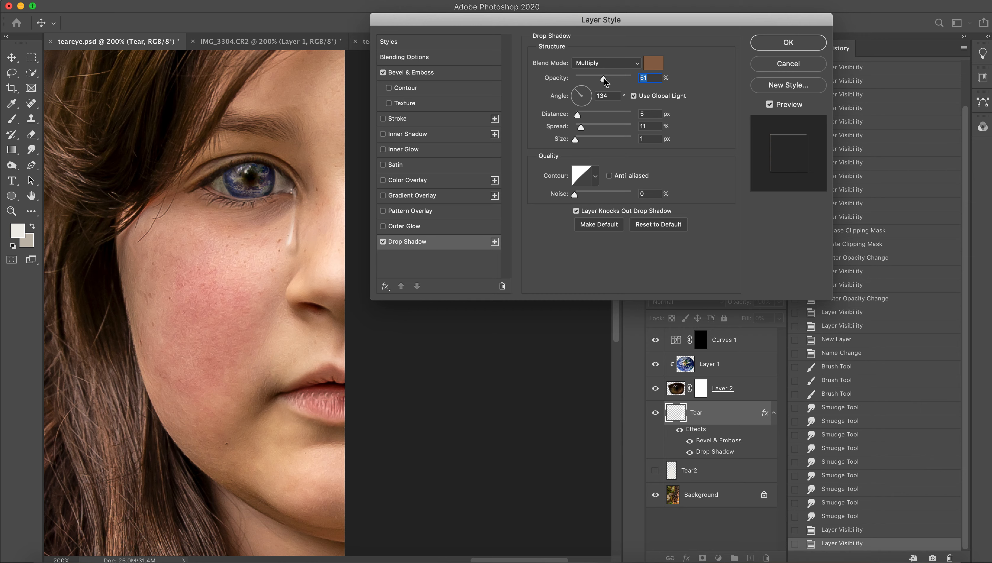
Set the Tear layer's drop shadow to 53% opacity and a 133° angle.
mouse_move(603, 79)
left_mouse_down()
mouse_move(576, 84)
mouse_move(594, 85)
left_mouse_up()
mouse_move(587, 88)
left_mouse_down()
mouse_move(631, 89)
mouse_move(605, 95)
left_mouse_up()
mouse_move(578, 95)
left_mouse_down()
mouse_move(574, 110)
mouse_move(592, 106)
mouse_move(573, 88)
mouse_move(575, 106)
mouse_move(581, 91)
mouse_move(593, 93)
mouse_move(576, 90)
left_mouse_up()
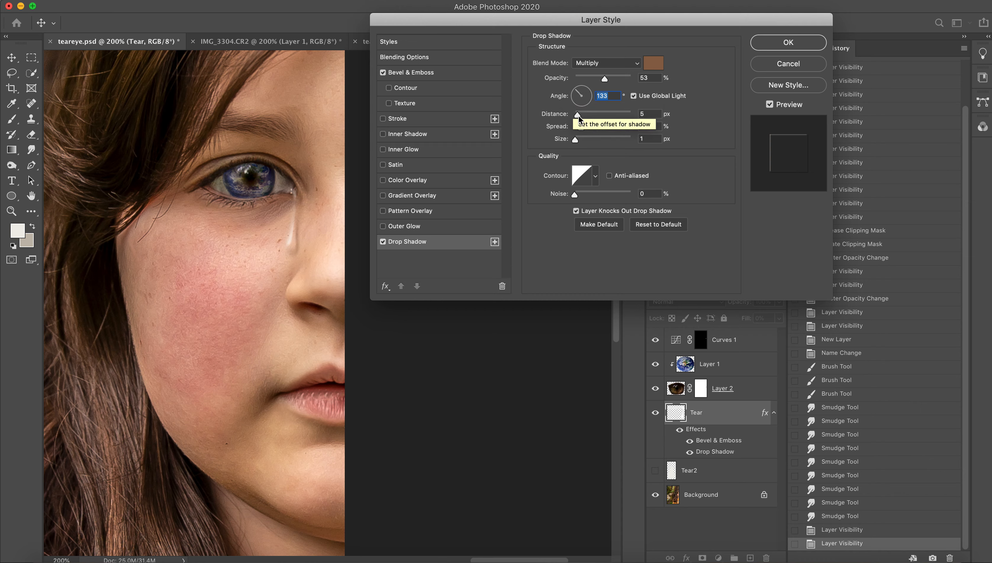
Try larger distance and size values for the drop shadow, and return them to 5 px and 1 px.
left_click_drag(578, 116, 599, 115)
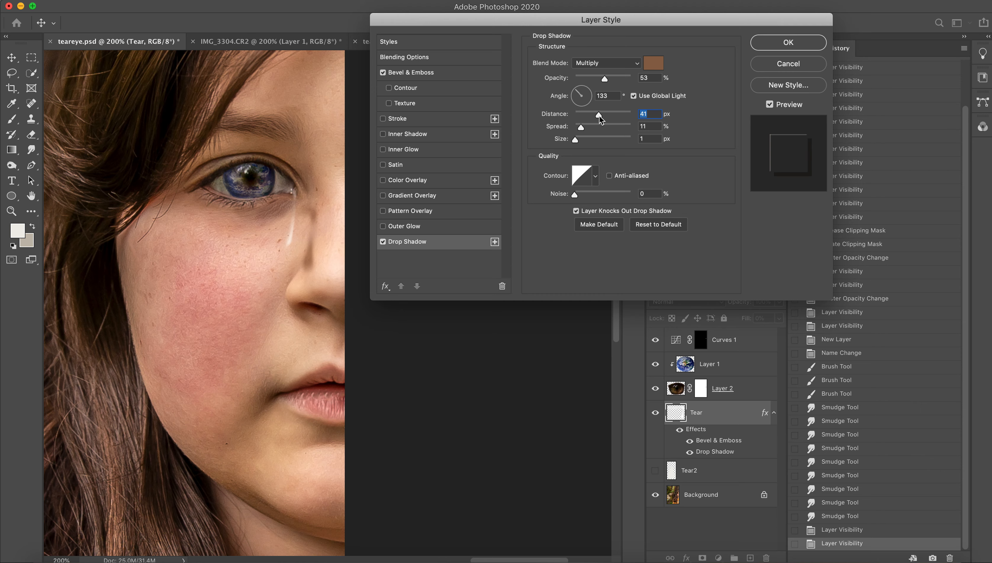
left_click_drag(599, 115, 579, 120)
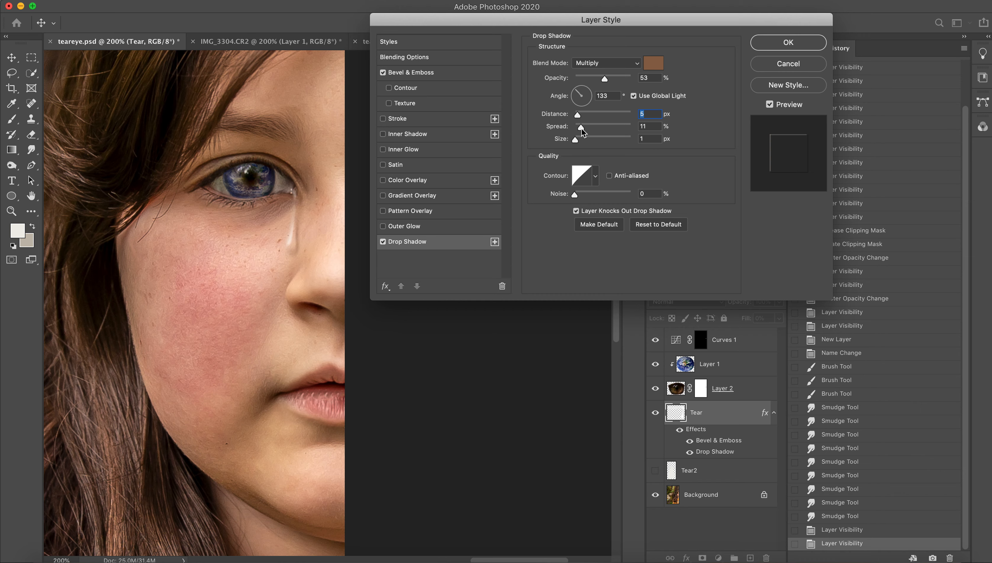
left_click_drag(581, 128, 609, 142)
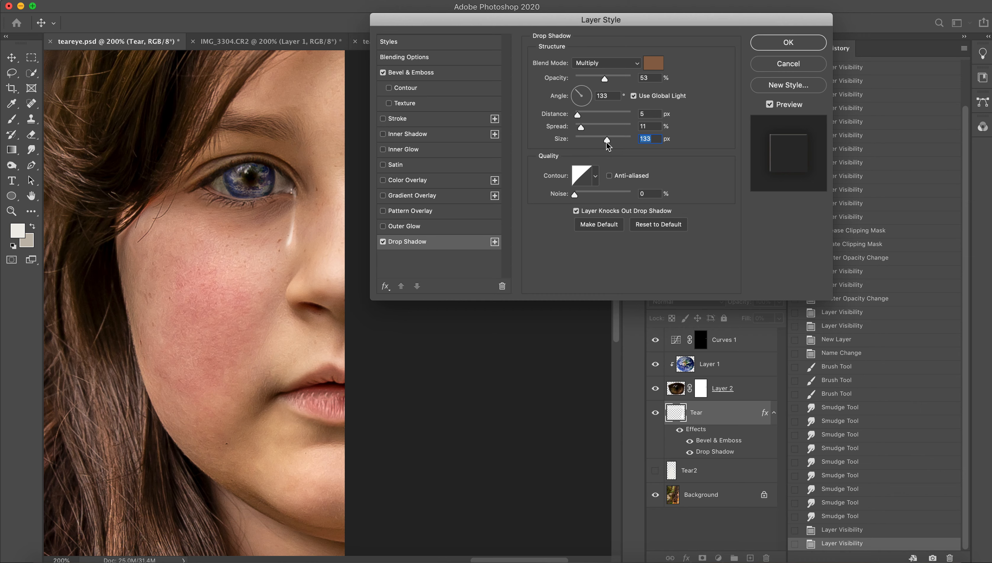
left_click_drag(606, 141, 579, 145)
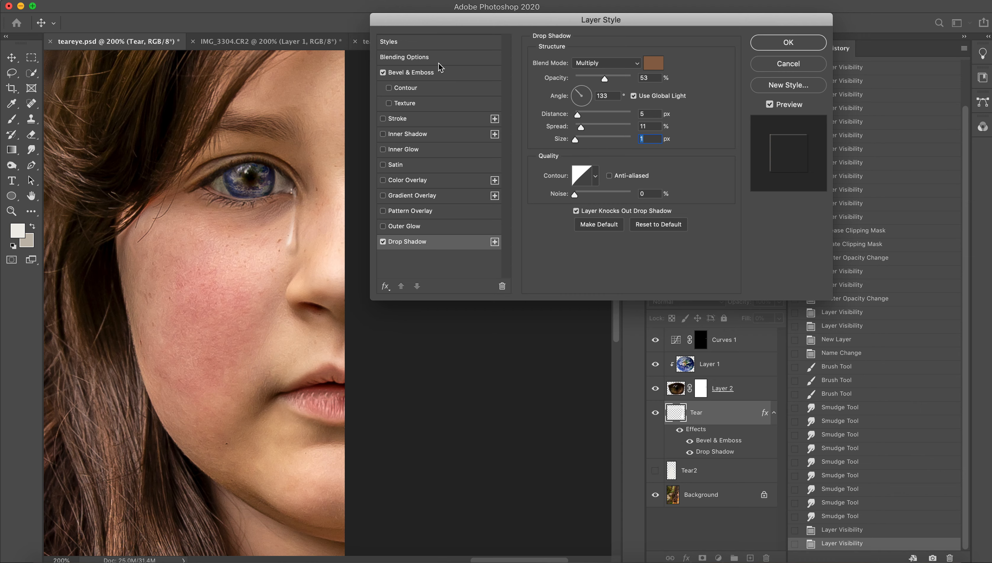
Try other light directions in the Tear layer's Bevel & Emboss, and set the angle to 141° and the altitude to 32°.
left_click(434, 71)
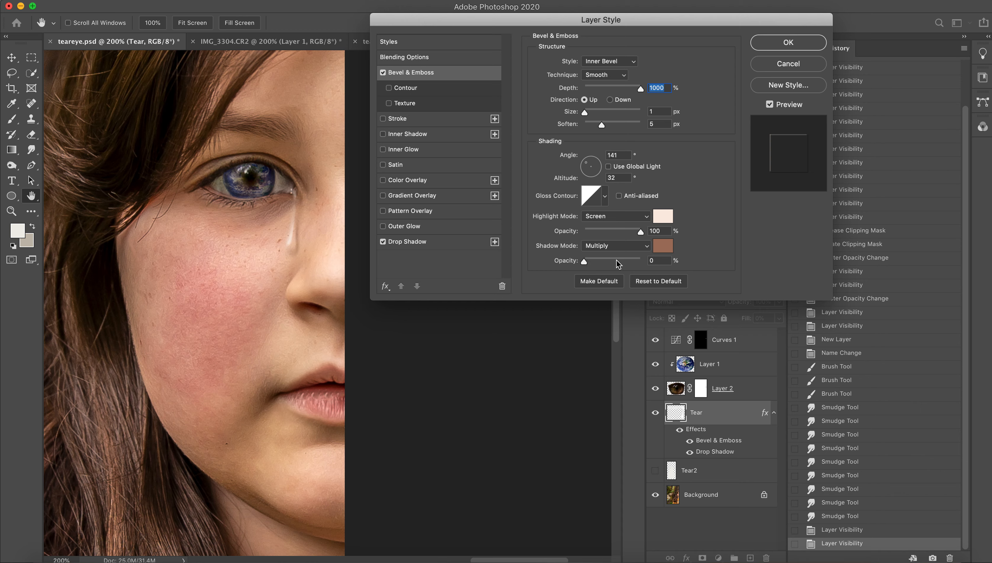
left_click(640, 232)
left_click_drag(587, 167, 589, 160)
type("141")
left_click(610, 179)
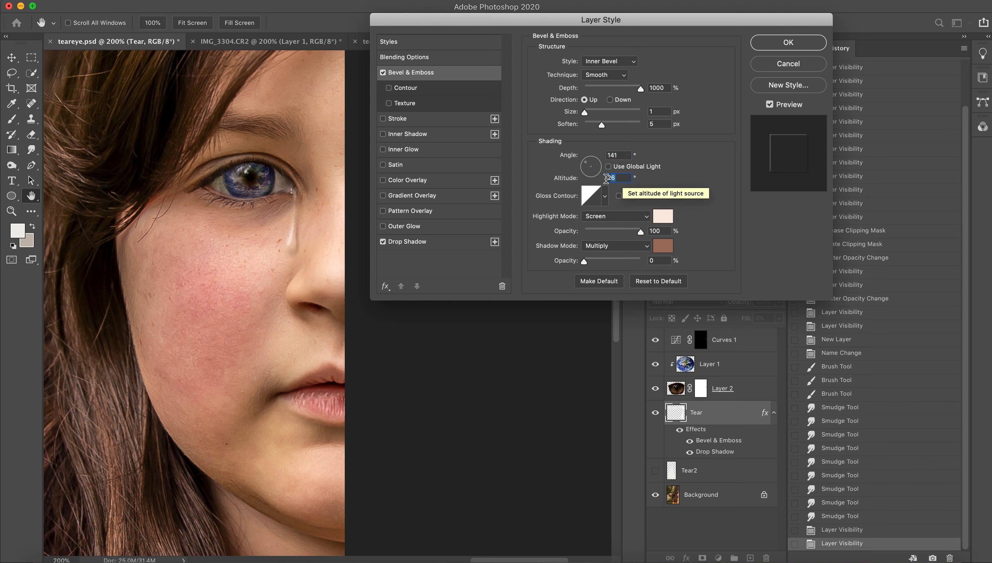
key("BackSpace")
key("BackSpace")
type("32")
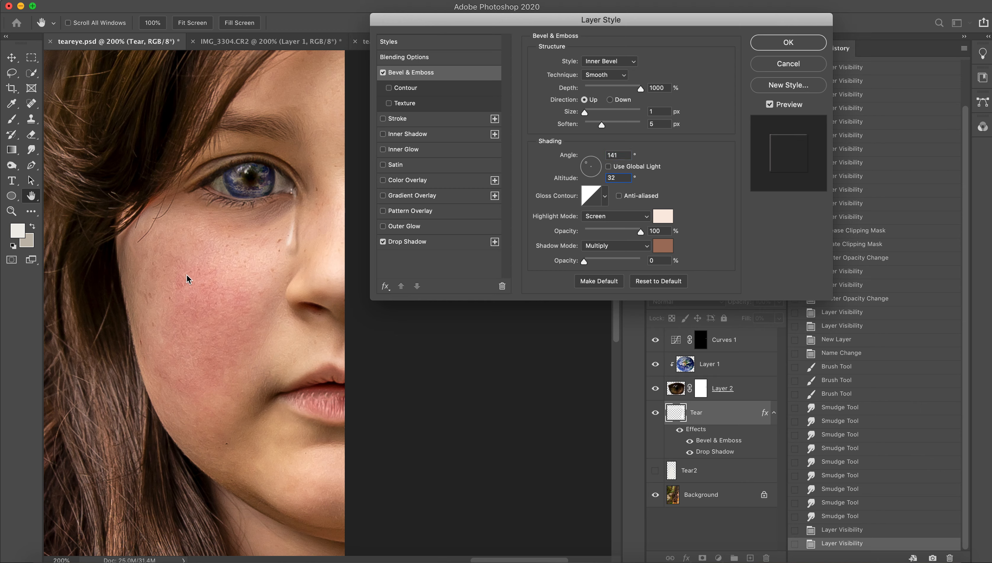
Review the depth, size and soften settings of the Tear layer's Bevel & Emboss.
left_click(703, 162)
left_click_drag(639, 89, 608, 97)
mouse_move(587, 113)
left_mouse_down()
mouse_move(607, 115)
mouse_move(587, 117)
mouse_move(601, 124)
mouse_move(587, 127)
mouse_move(615, 130)
mouse_move(593, 130)
left_mouse_up()
mouse_move(595, 129)
left_mouse_down()
mouse_move(618, 129)
mouse_move(590, 130)
left_mouse_up()
left_click_drag(595, 131, 598, 131)
Check the opacity and fill opacity in the Tear layer's blending options, and apply the layer style.
left_click(414, 57)
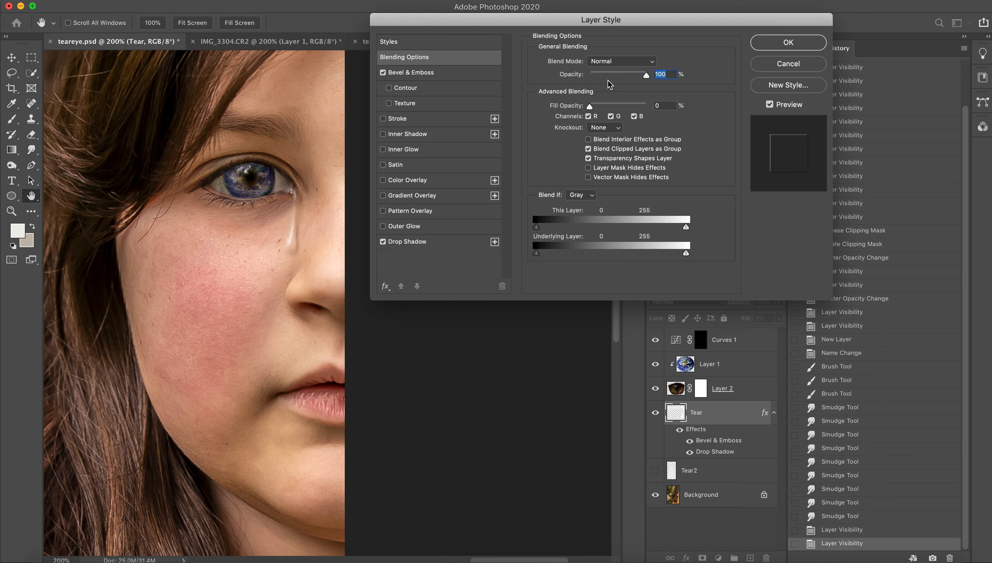
left_click_drag(646, 78, 676, 87)
mouse_move(588, 110)
left_mouse_down()
mouse_move(644, 114)
mouse_move(586, 115)
left_mouse_up()
left_click(788, 43)
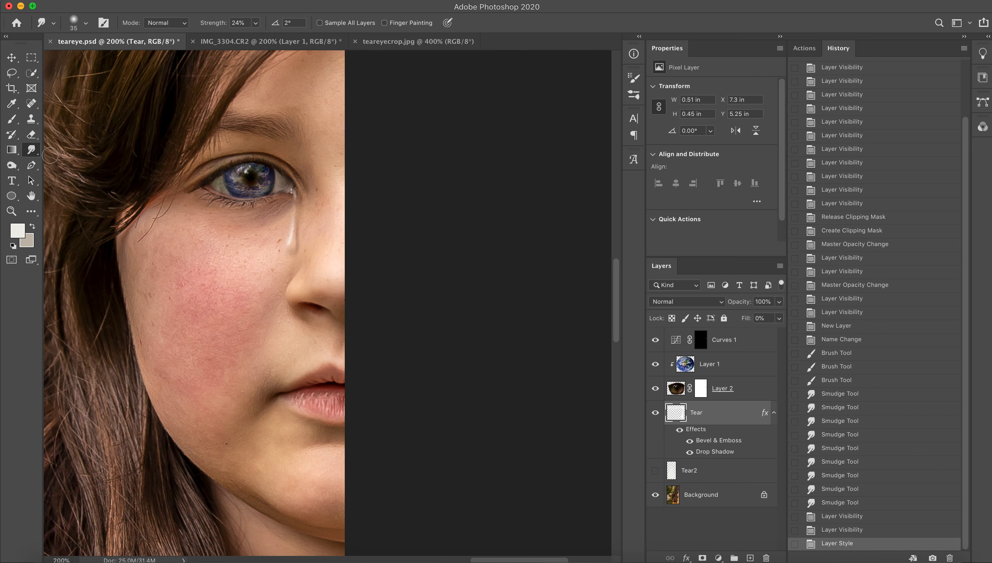
Paint trial tear strokes from the eye down the cheek on the Tear layer with a 15 px brush, undoing each one.
left_click(12, 119)
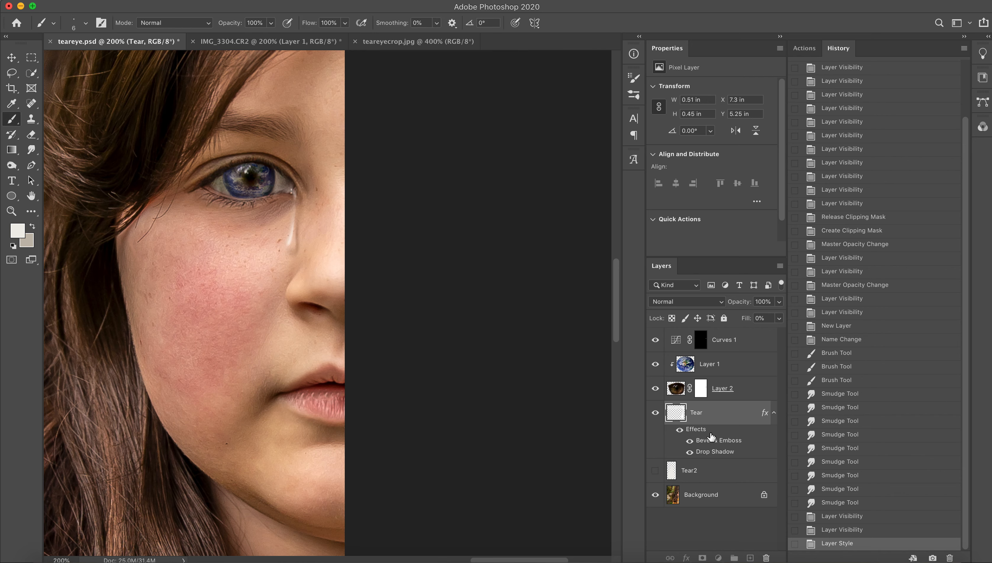
double_click(699, 431)
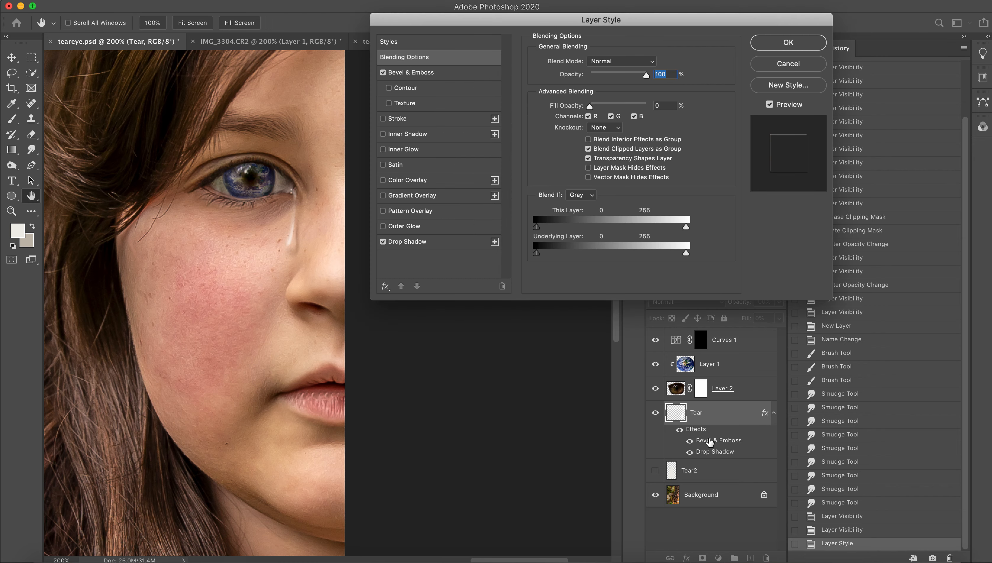
left_click(782, 64)
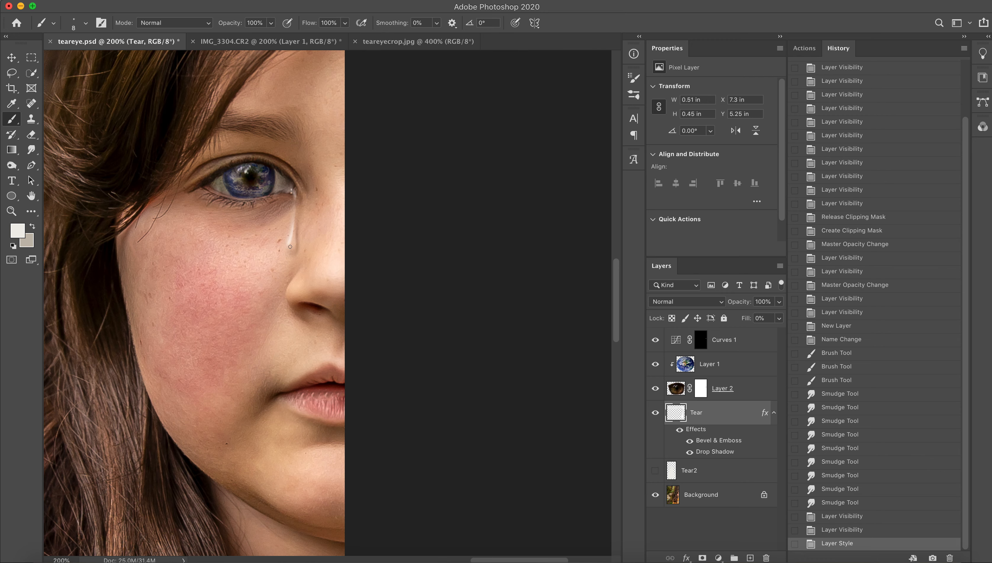
key("bracketright")
left_click_drag(290, 248, 265, 314)
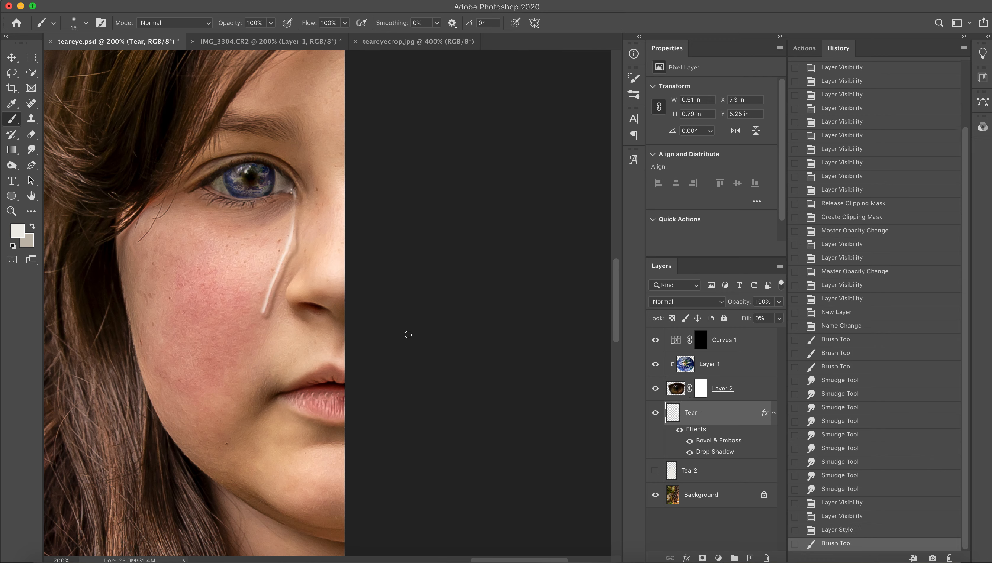
key("cmd+z")
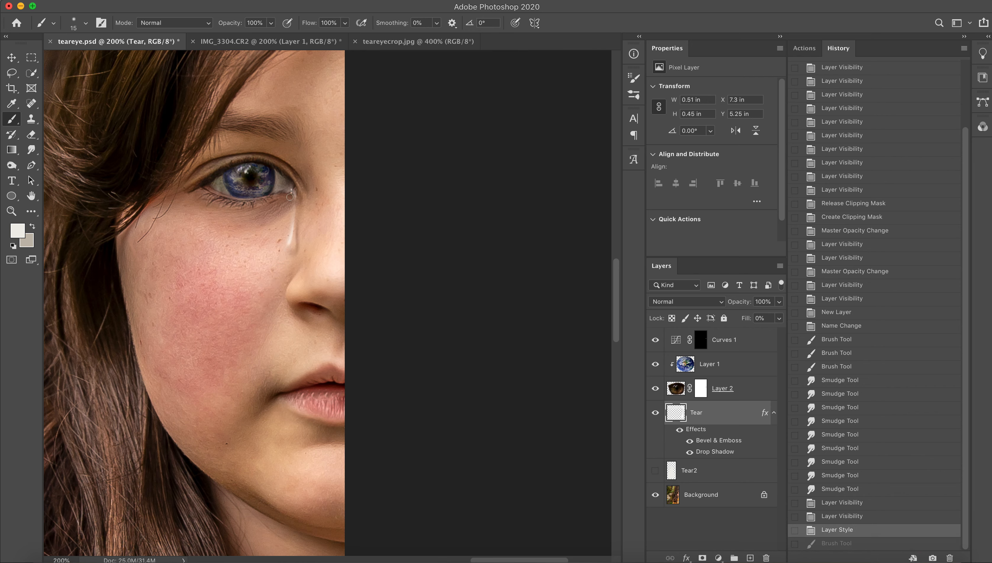
left_click_drag(289, 197, 258, 309)
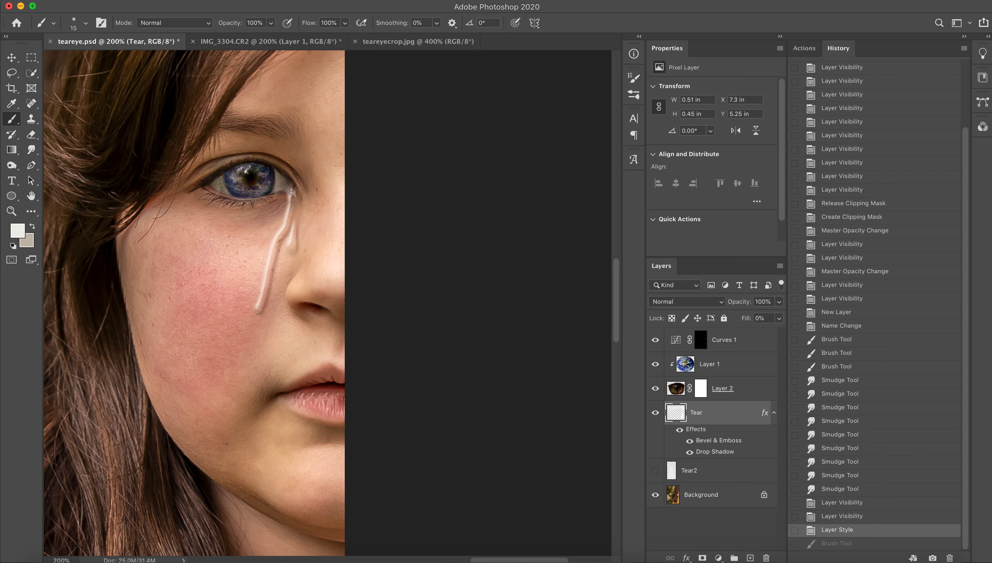
key("cmd+z")
Try a short brush stroke beside the existing tear, smudge its lower end at 24% strength, and undo the stroke and smudges.
left_click_drag(295, 199, 303, 259)
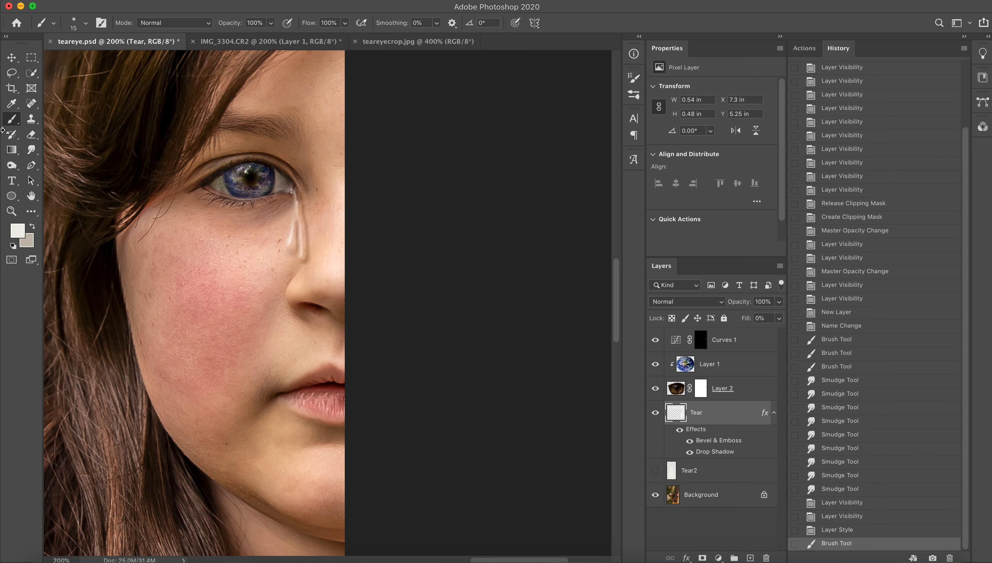
left_click(31, 149)
mouse_move(297, 256)
left_mouse_down()
mouse_move(309, 243)
mouse_move(289, 268)
left_mouse_up()
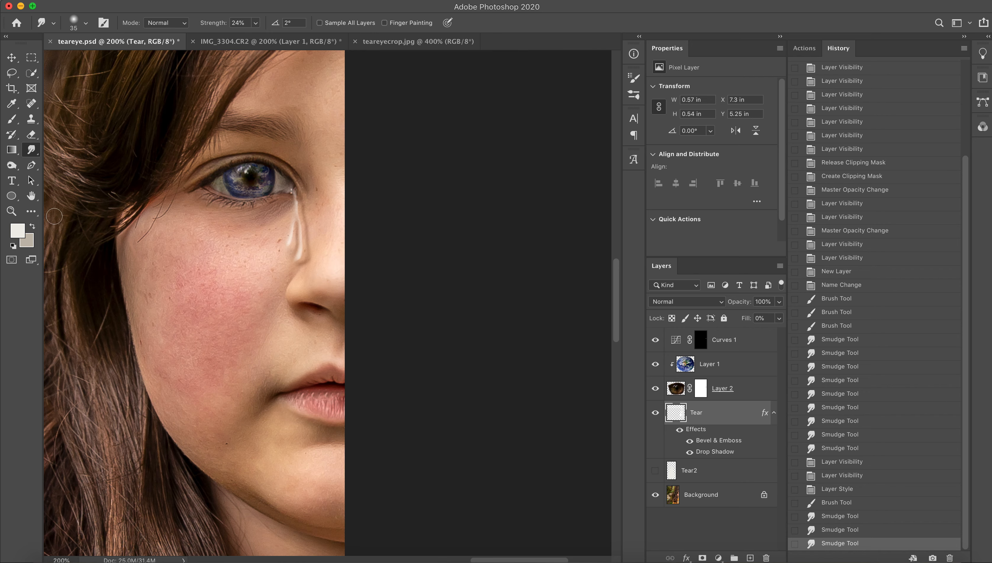
key("super+z")
key("super+z")
key("super+z")
key("super+z")
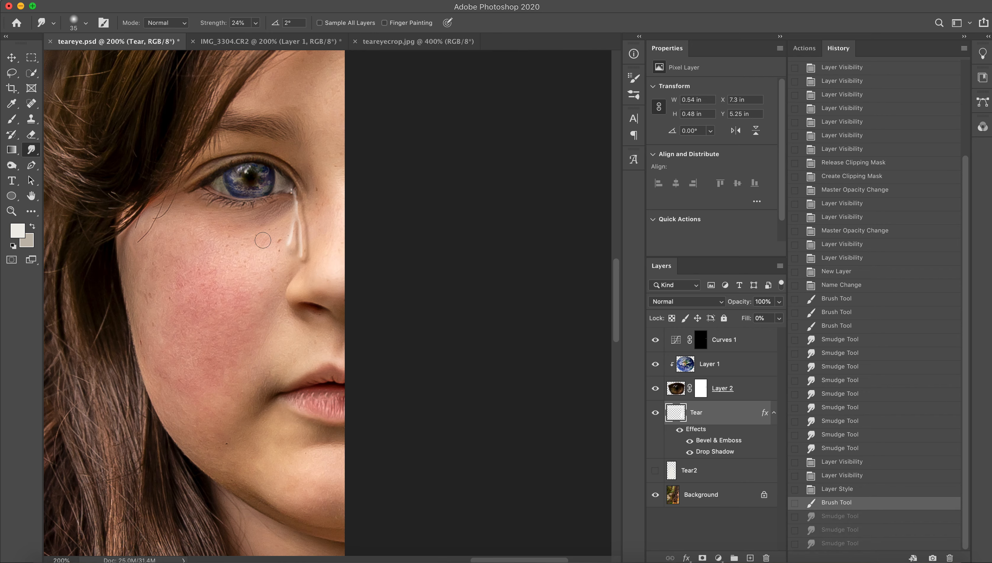
left_click(12, 119)
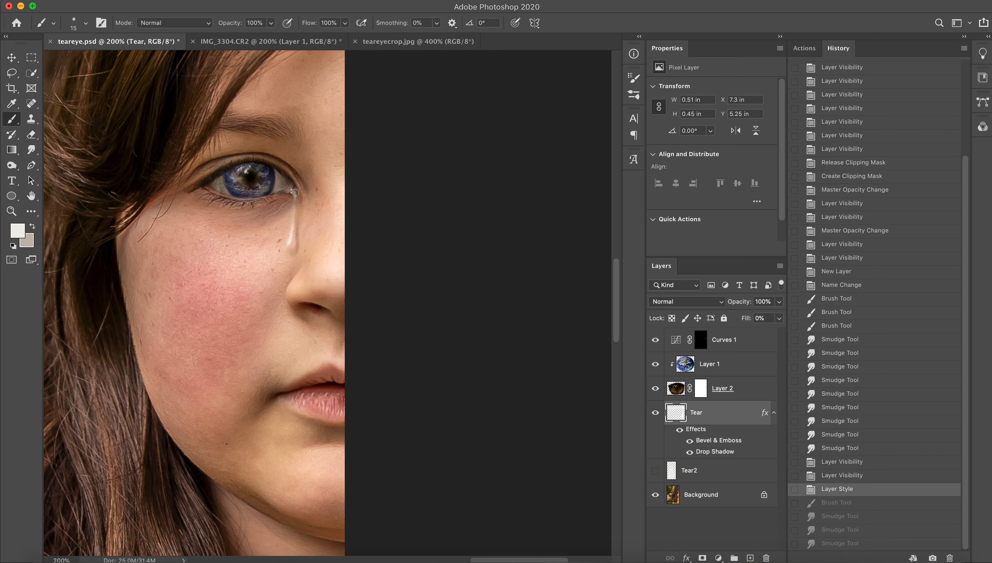
Examine the eye and tear against the whole portrait at 50% and 200% zoom.
left_click(12, 211)
left_click(90, 22)
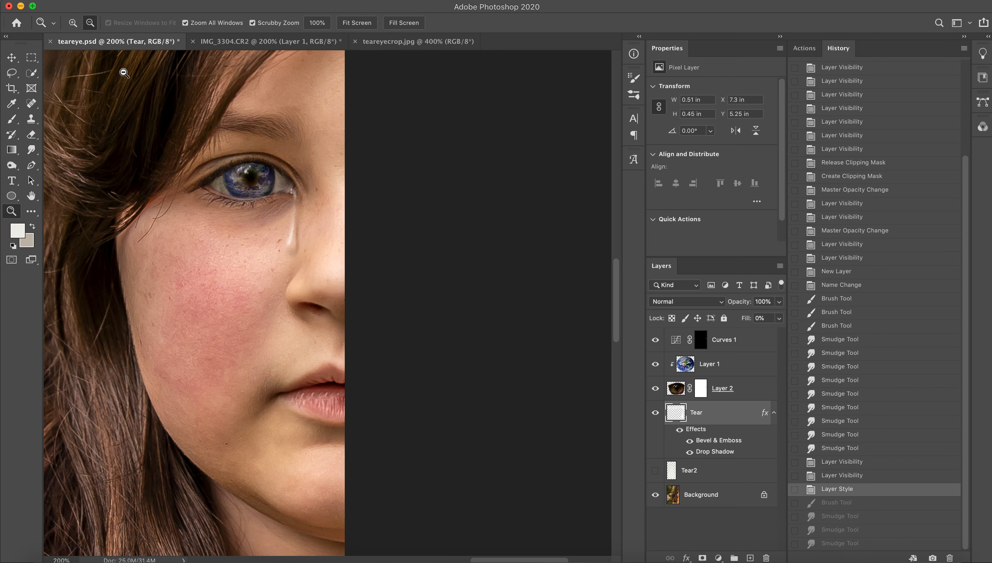
left_click(192, 162)
left_click(193, 162)
left_click(192, 162)
scroll(192, 161, "left", 2)
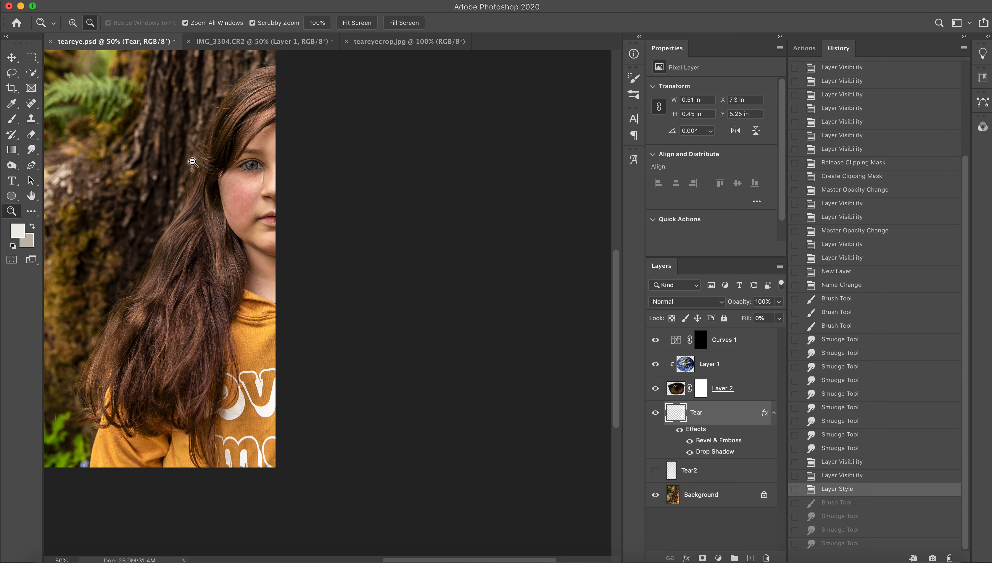
scroll(277, 189, "up", 4)
scroll(277, 189, "left", 3)
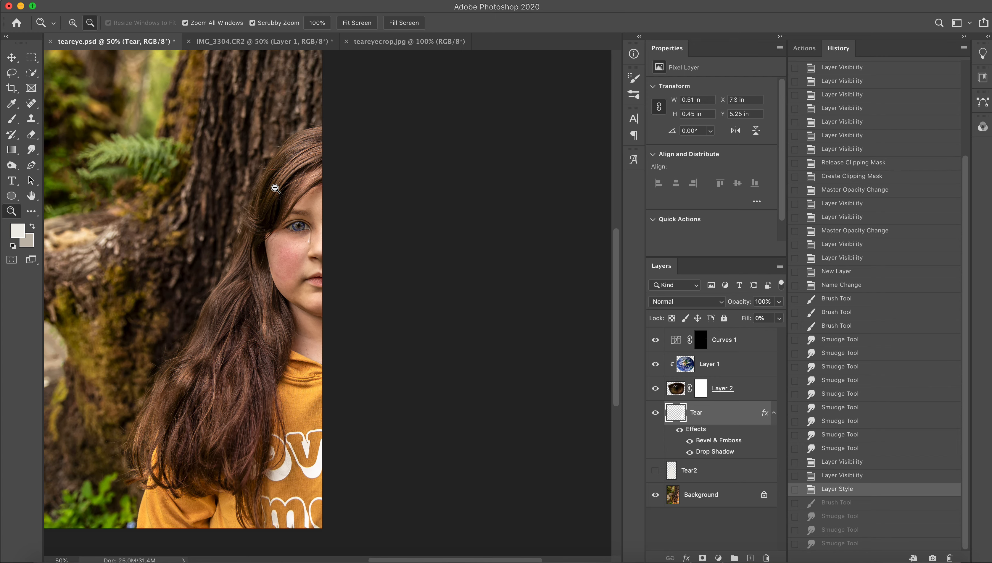
scroll(332, 216, "down", 2)
scroll(333, 216, "left", 2)
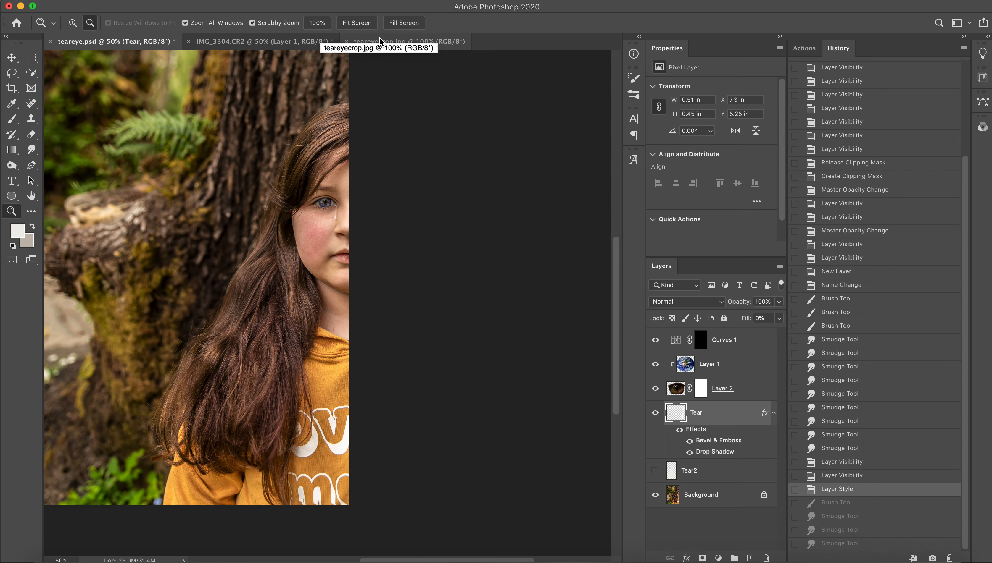
left_click(73, 23)
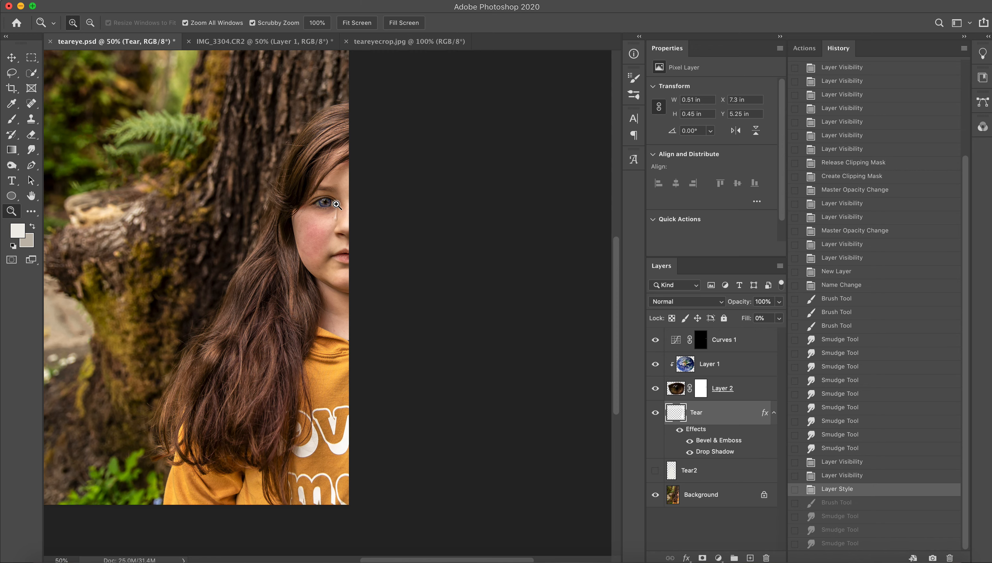
left_click(333, 188)
left_click(334, 189)
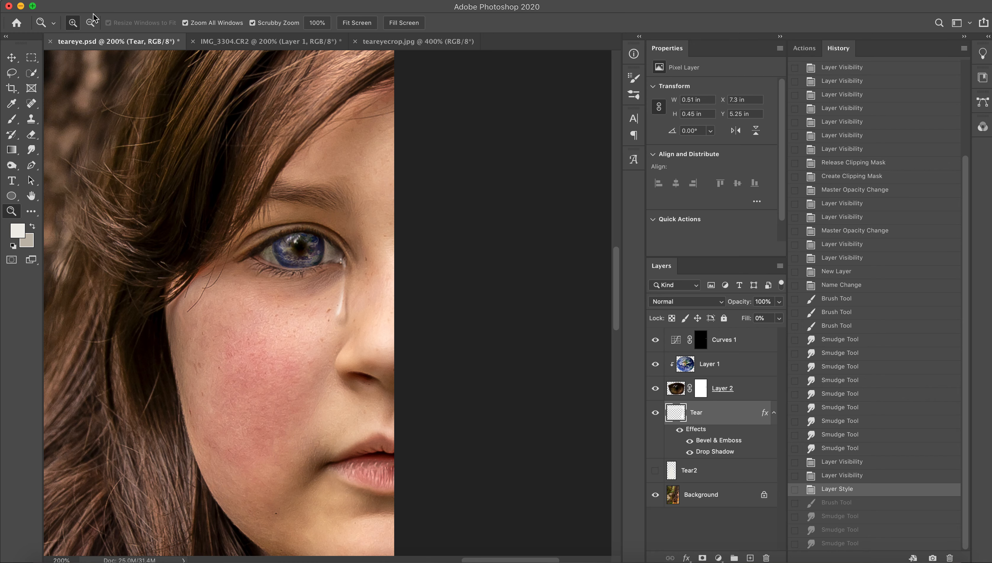
left_click(91, 23)
left_click(197, 118)
left_click(164, 177)
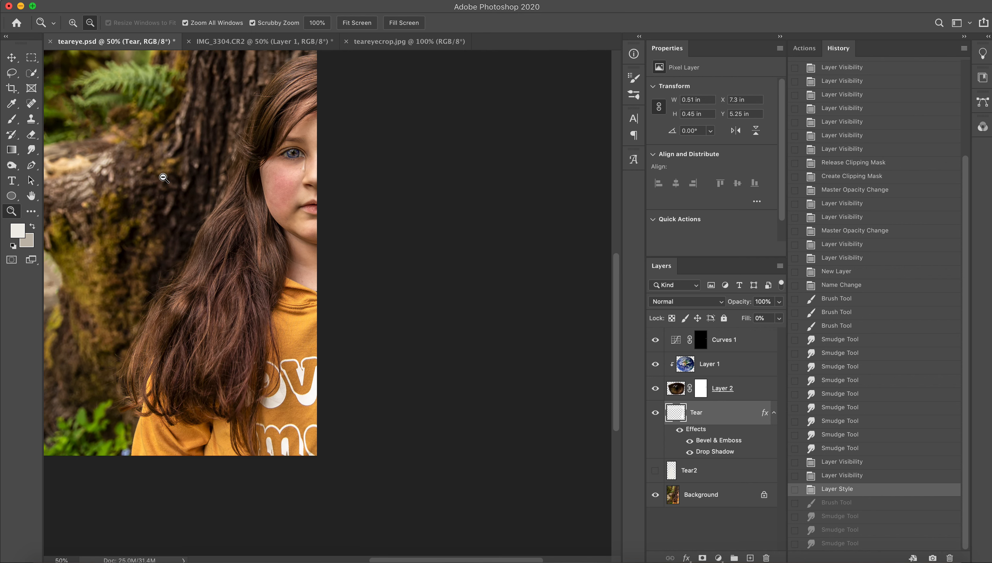
Darken parts of the long hair on the Background layer with the Burn tool, using Highlights range and 16% exposure.
left_click(11, 165)
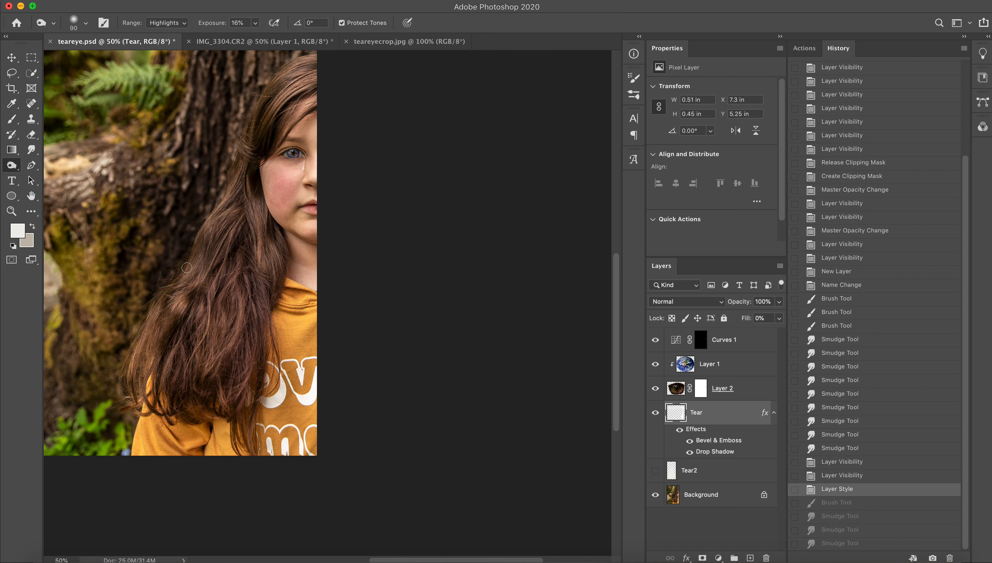
left_click(181, 322)
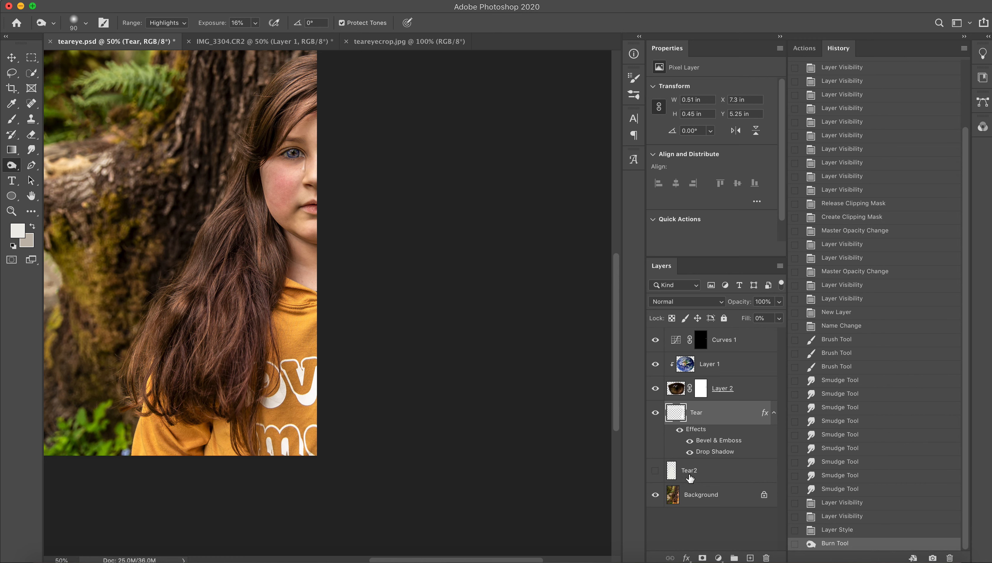
left_click(689, 497)
mouse_move(242, 251)
left_mouse_down()
mouse_move(248, 265)
mouse_move(250, 246)
left_mouse_up()
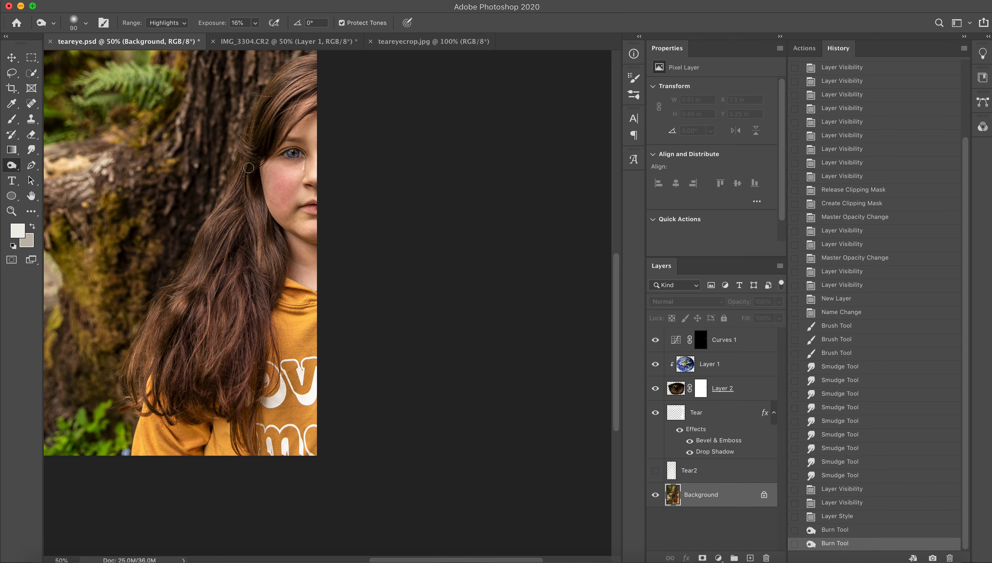
left_click_drag(248, 168, 251, 193)
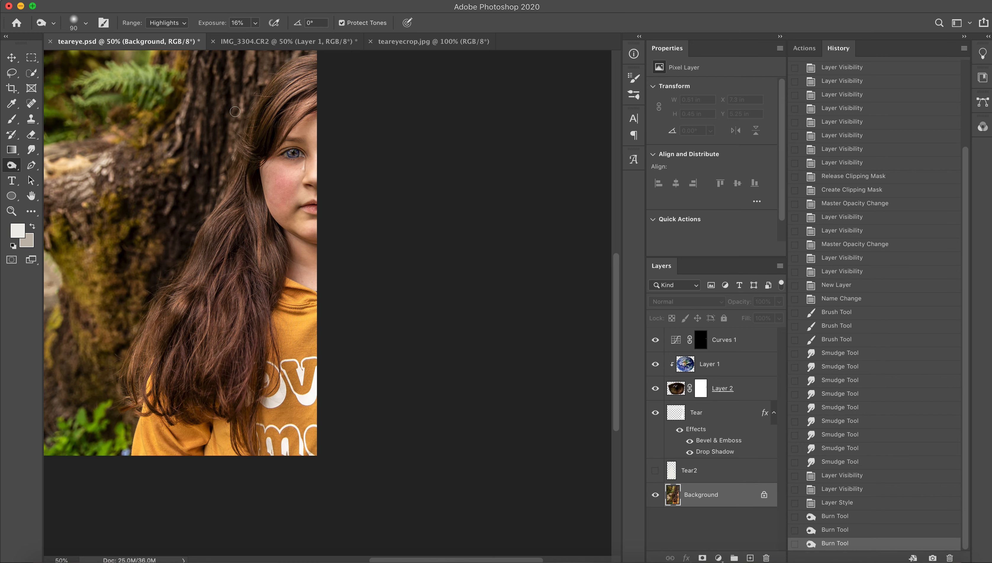
Compare the teareye.psd composite with the finished image teareyecrop.jpg, viewed as a whole.
left_click(409, 43)
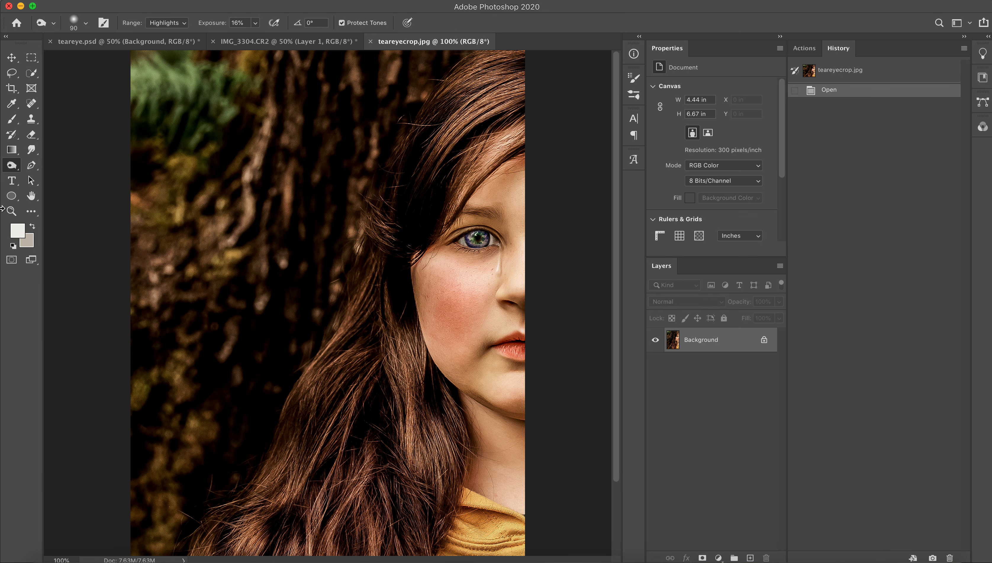
left_click(12, 211)
left_click(238, 185, "alt")
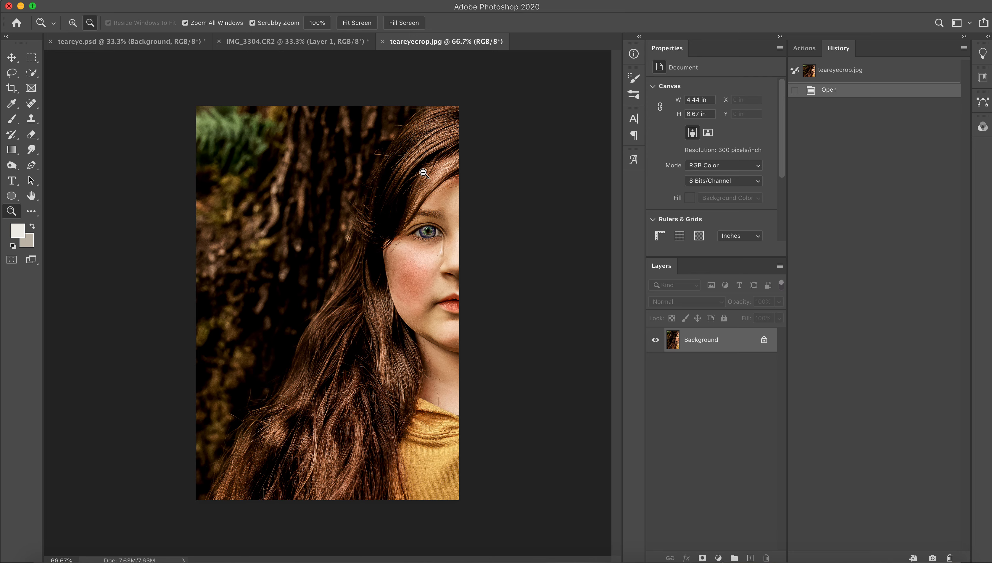
left_click(185, 44)
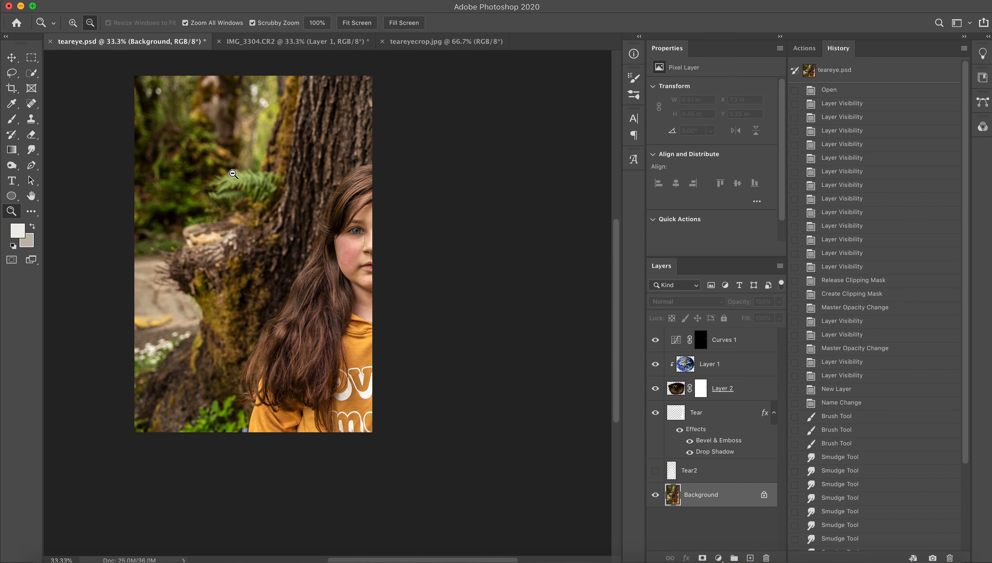
left_click(416, 42)
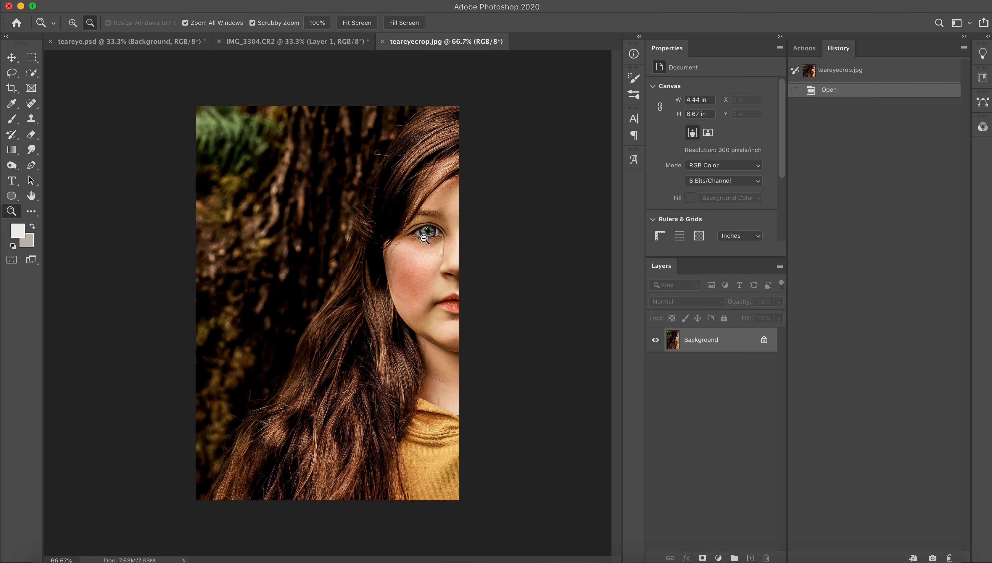